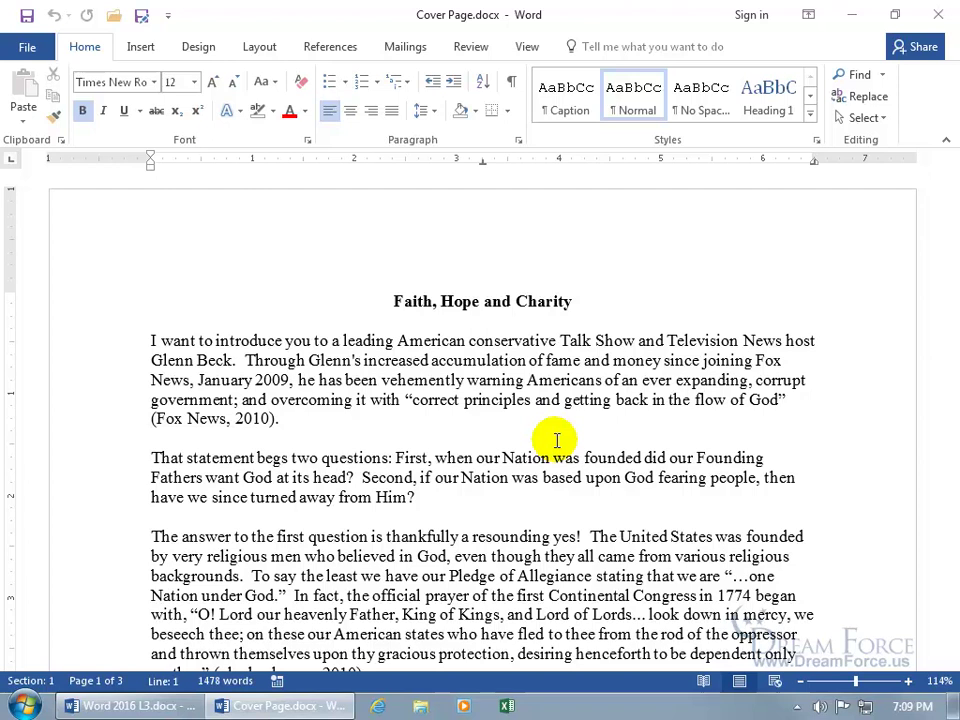
# Switch the ribbon to the Insert tab in the 'Faith, Hope and Charity' essay
pyautogui.click(141, 48)
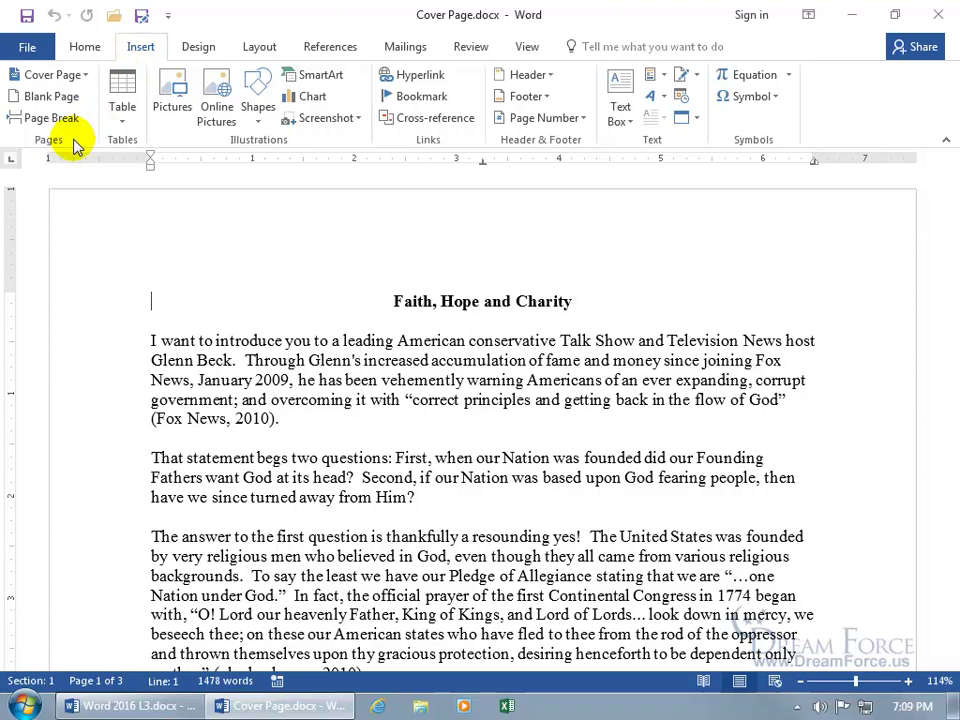
# Insert the Integral cover page design at the front of the essay
pyautogui.click(82, 84)
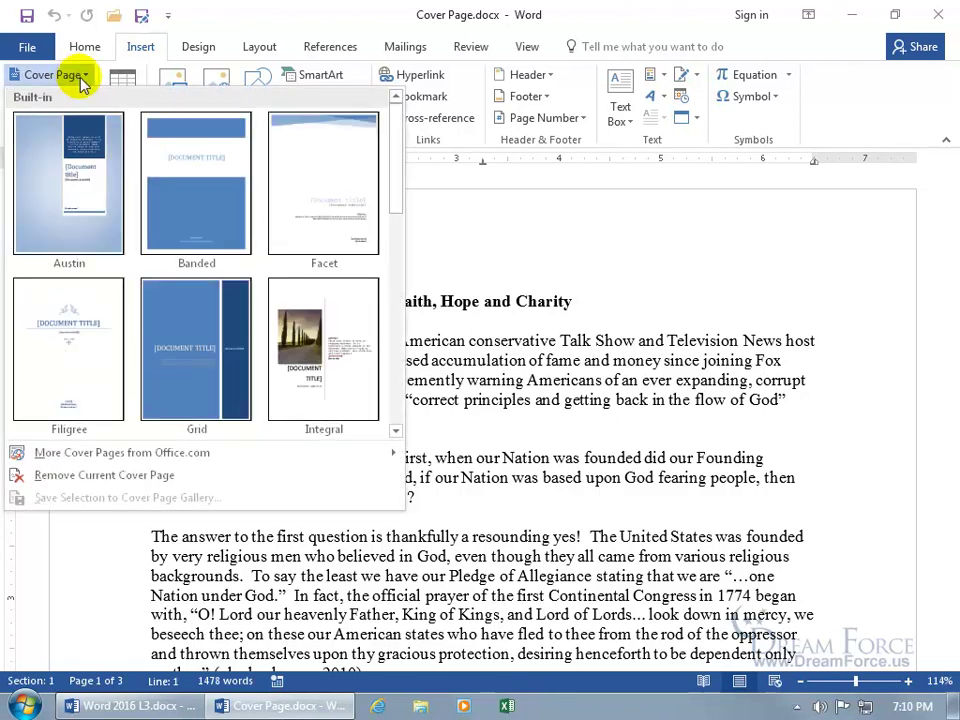
pyautogui.moveTo(395, 138); pyautogui.dragTo(398, 199)
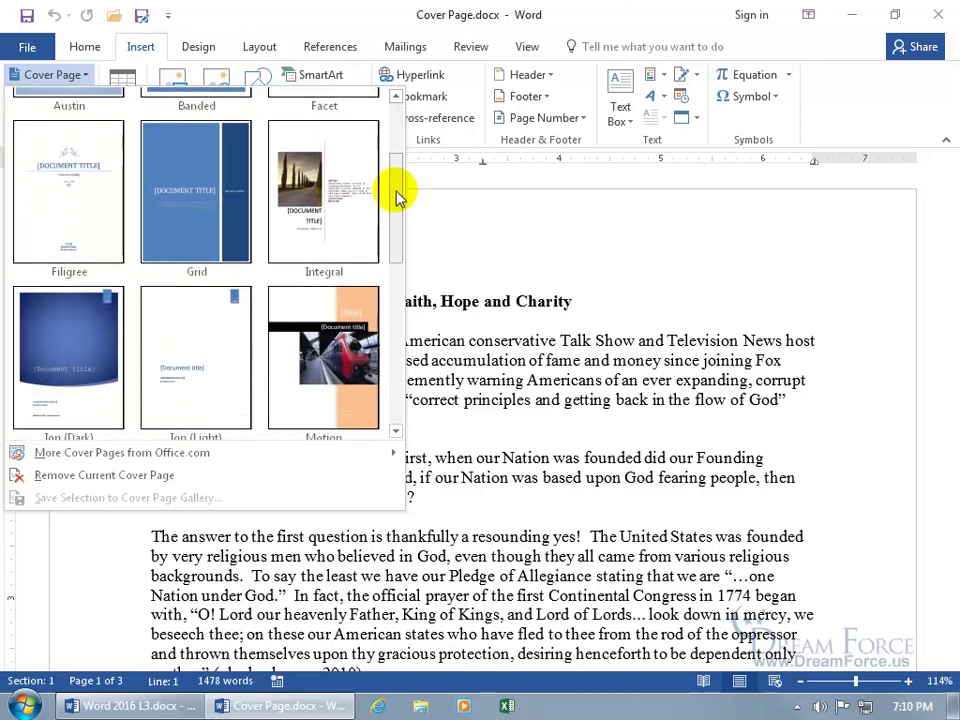
pyautogui.click(334, 195)
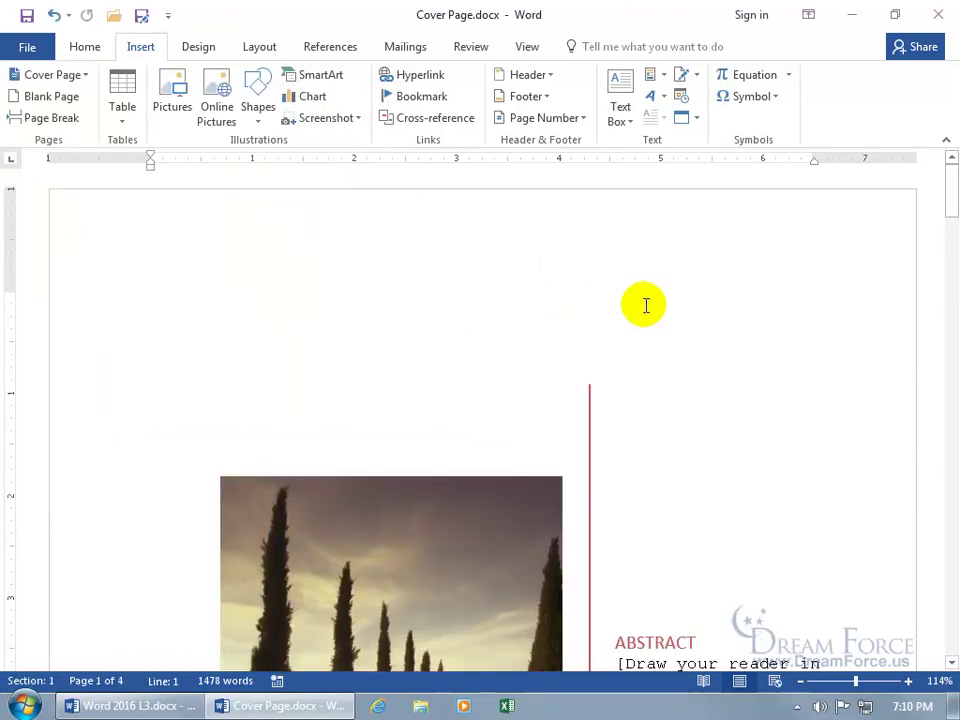
pyautogui.scroll(-6, 646, 305)
pyautogui.scroll(1, 650, 305)
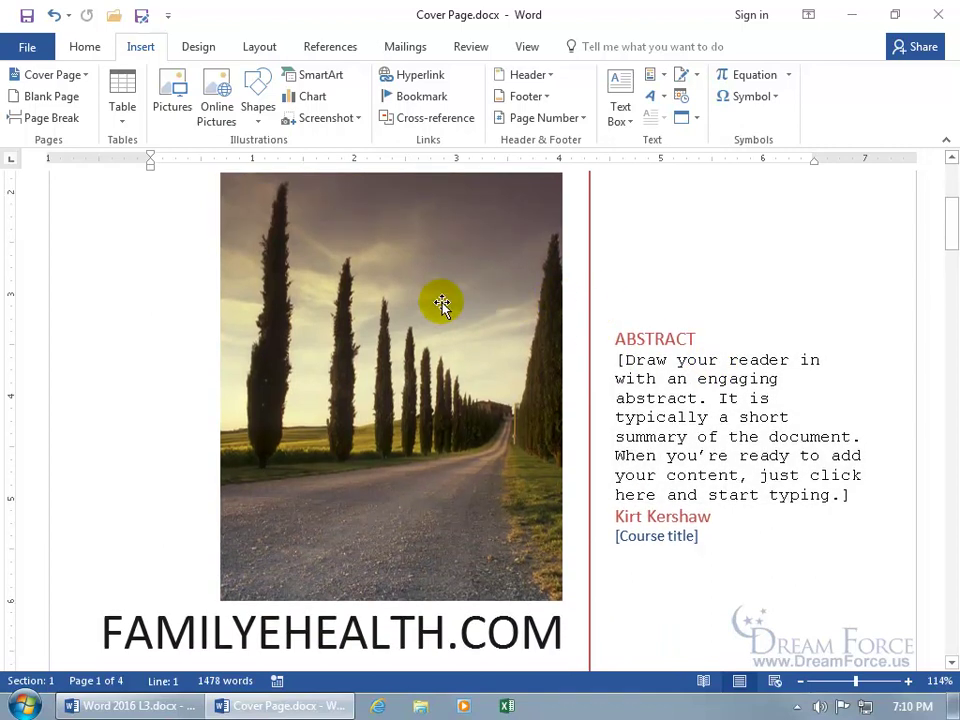
pyautogui.click(440, 303)
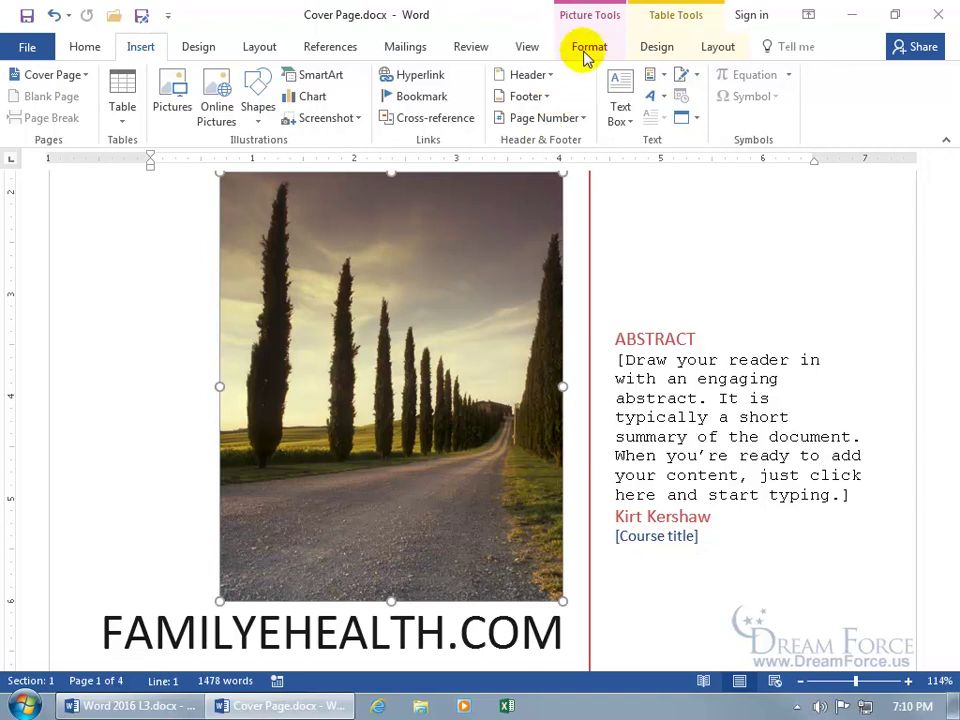
pyautogui.rightClick(420, 363)
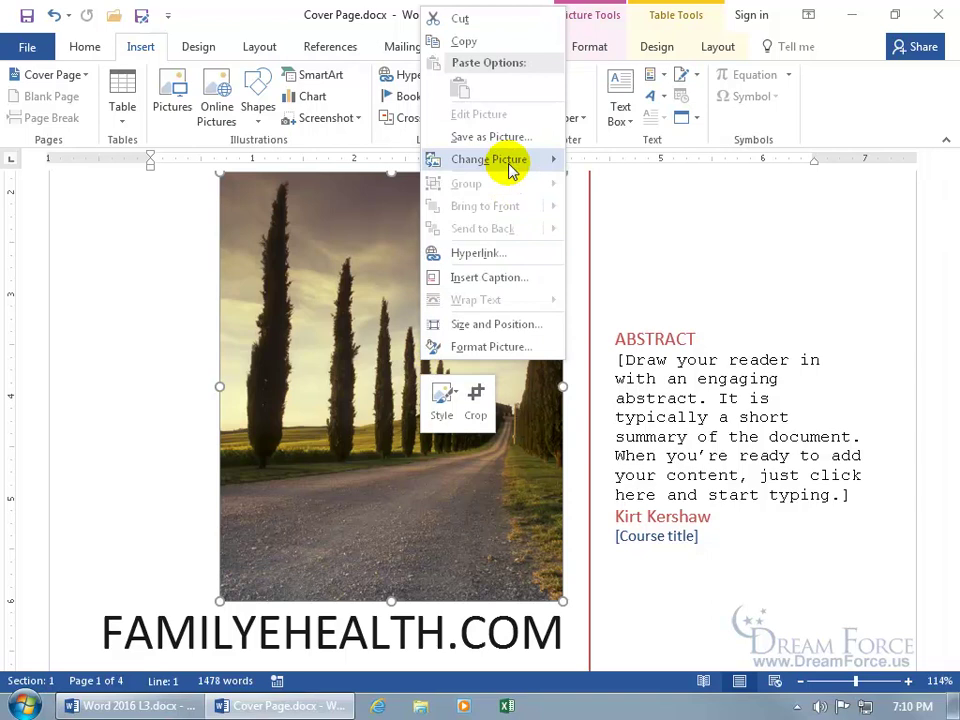
pyautogui.moveTo(510, 170)
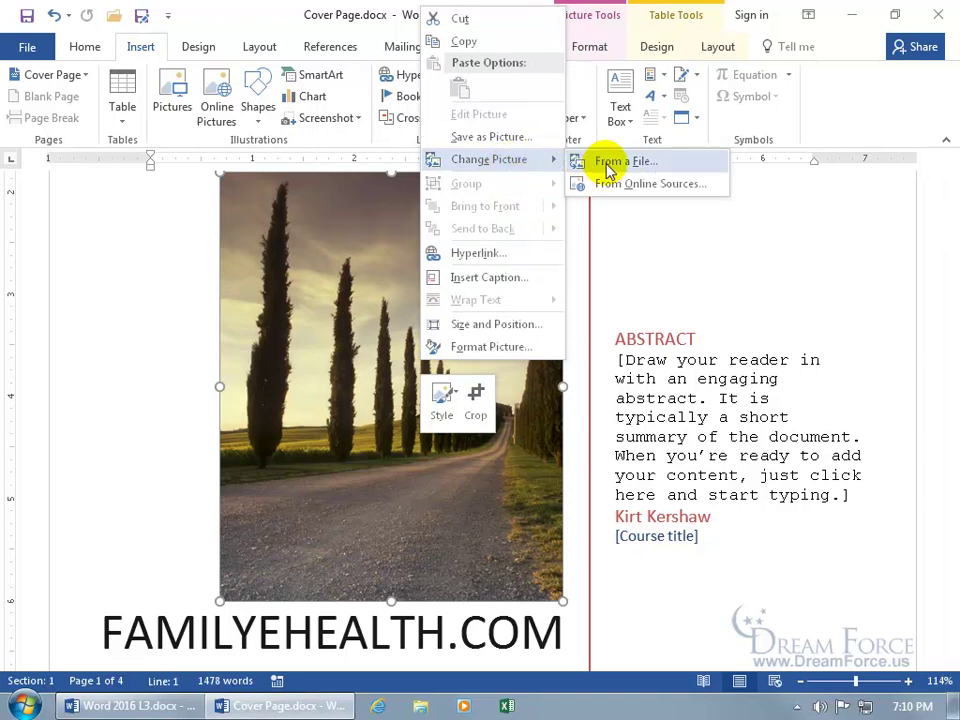
pyautogui.click(336, 311)
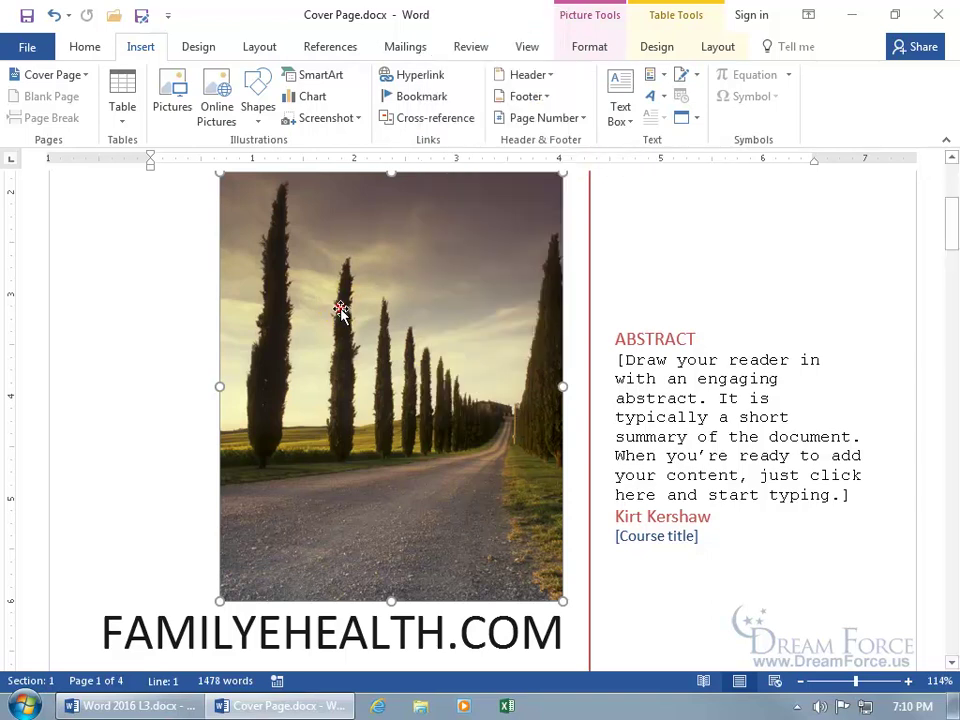
# Replace the cover's abstract placeholder with 'The long road to freedom!'
pyautogui.click(655, 417)
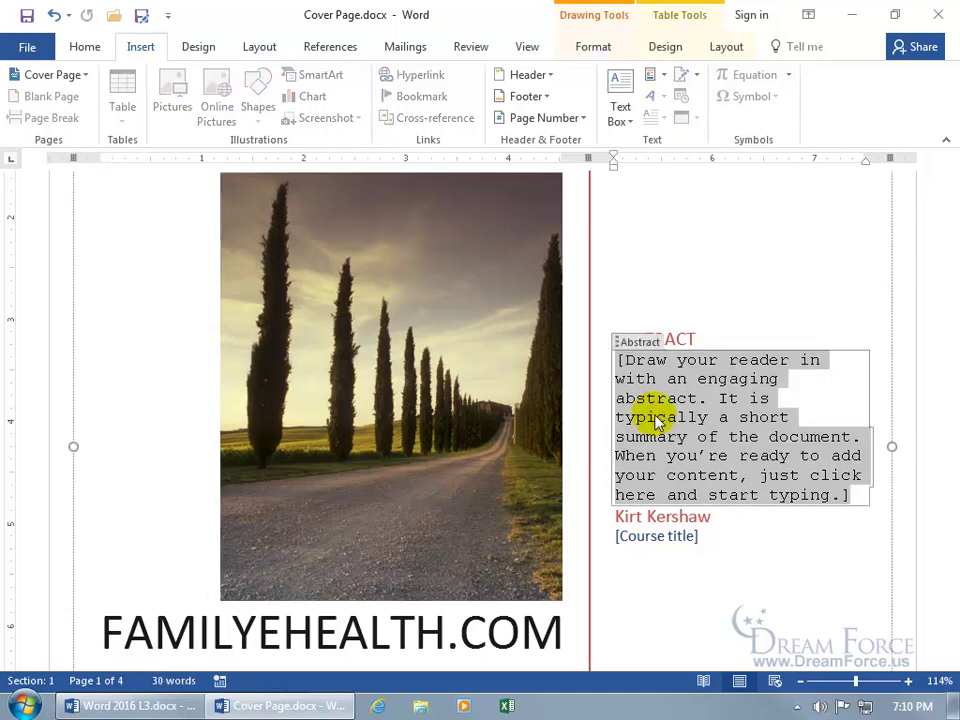
pyautogui.write('The long road to freedom!')
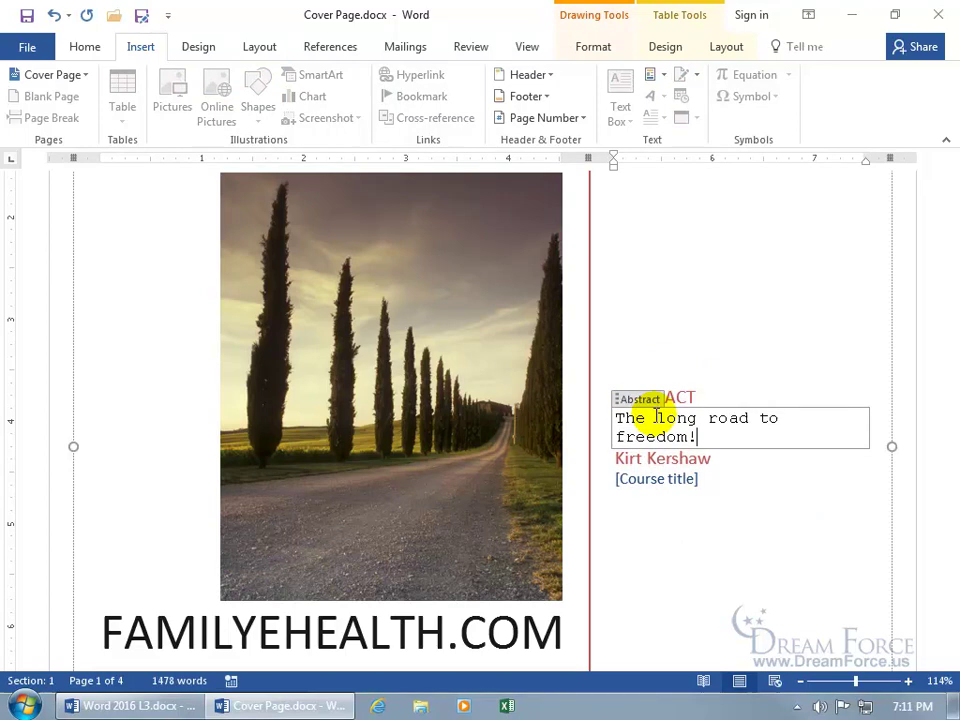
pyautogui.click(578, 480)
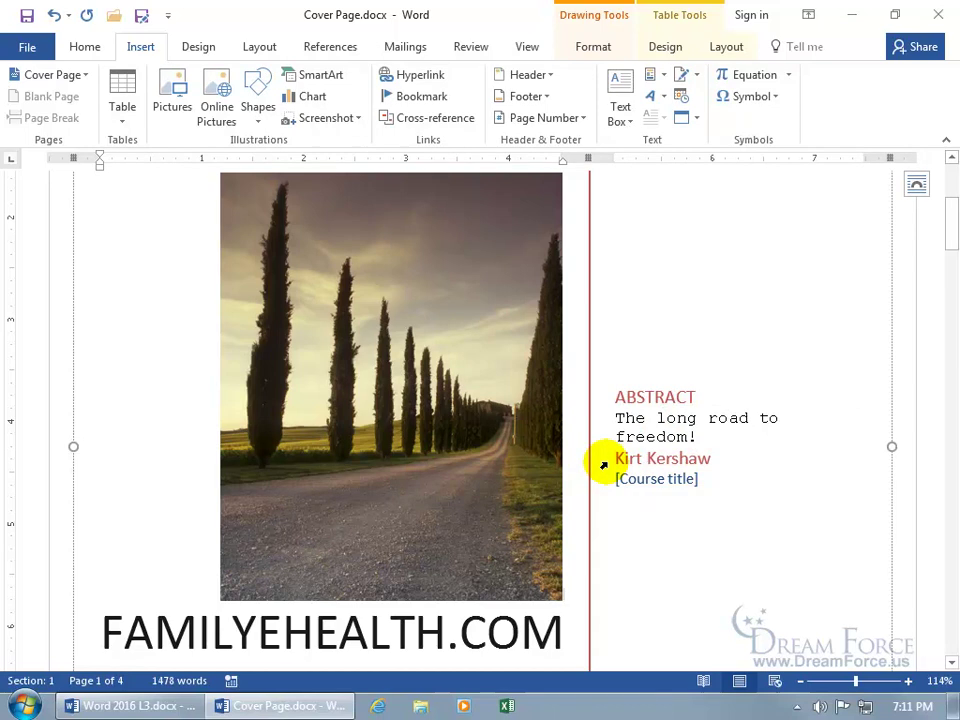
pyautogui.scroll(-2, 611, 553)
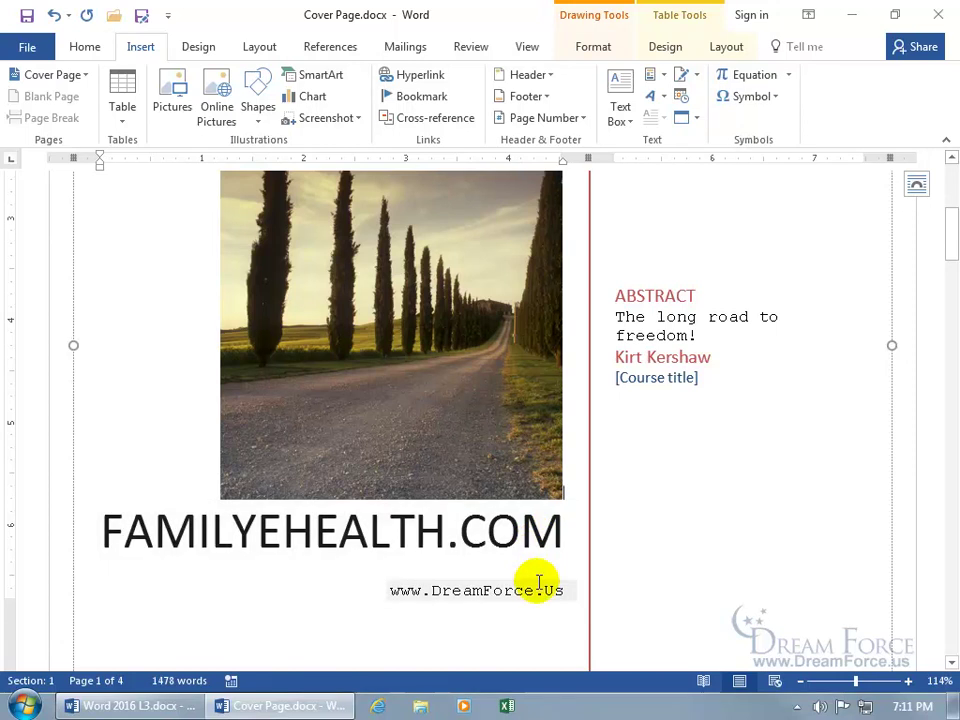
pyautogui.click(530, 534)
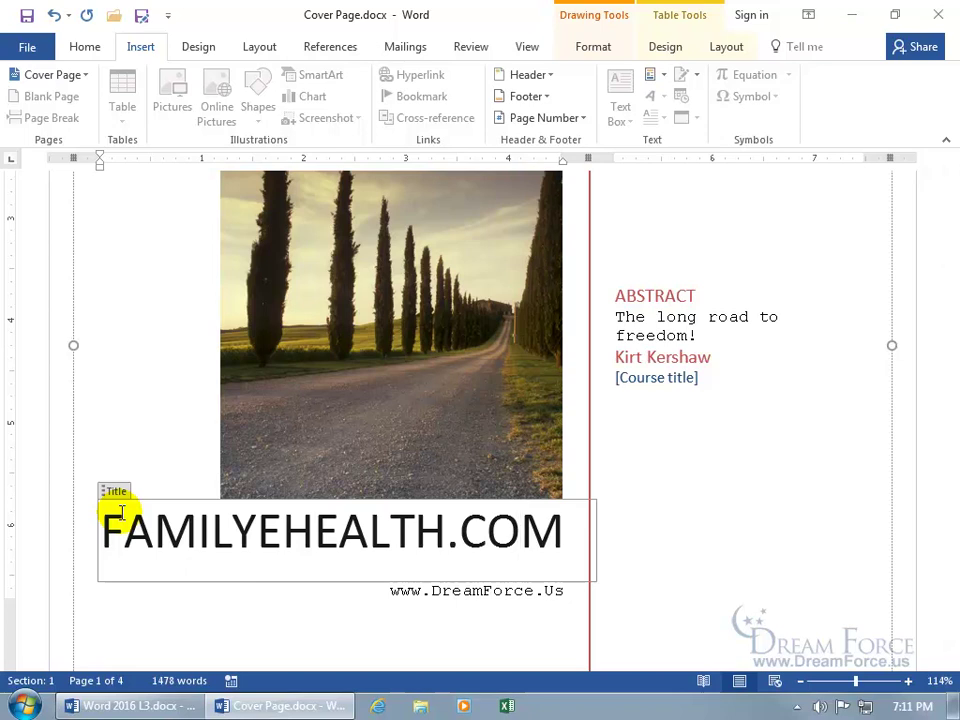
pyautogui.click(441, 591)
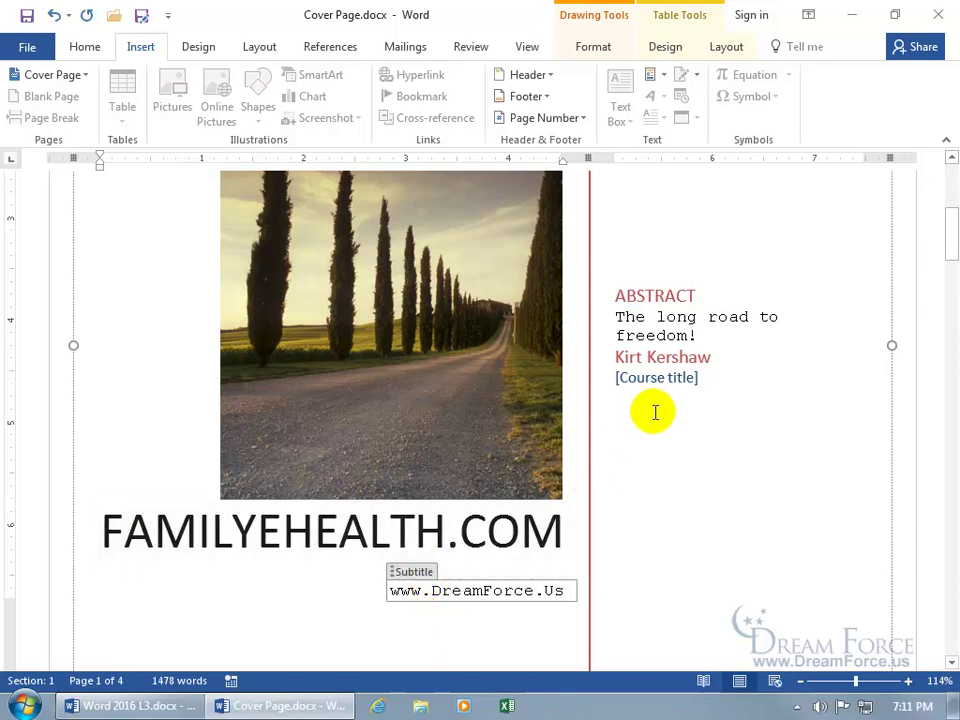
pyautogui.click(662, 359)
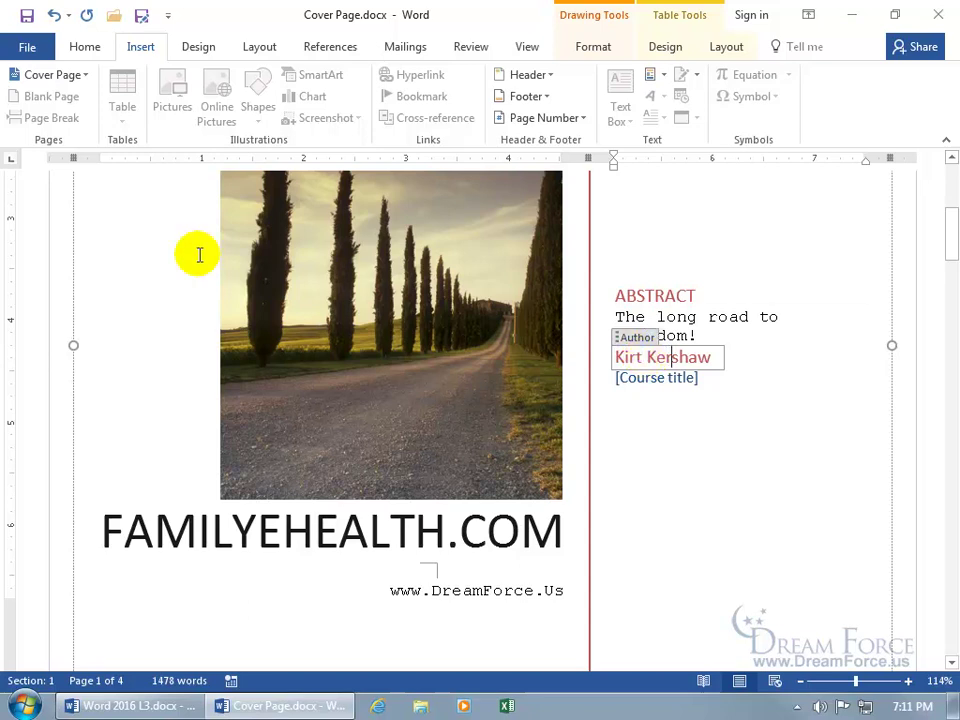
# In File > Info, set Subject to 'Freedom 101' and Title to 'The Spirit of Freedom'
pyautogui.click(30, 48)
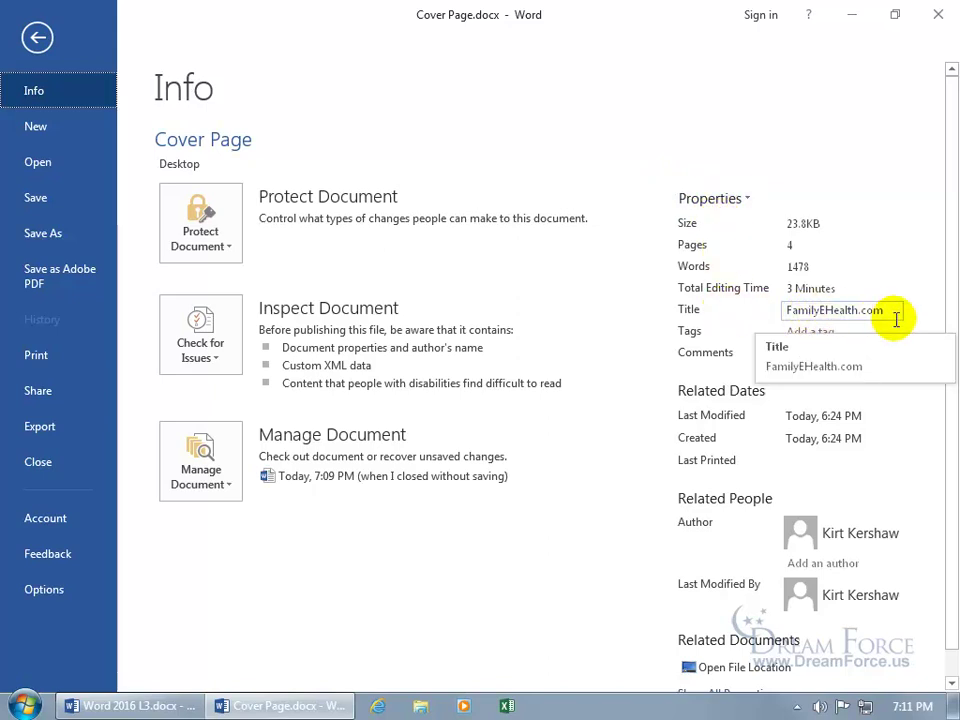
pyautogui.scroll(-1, 948, 378)
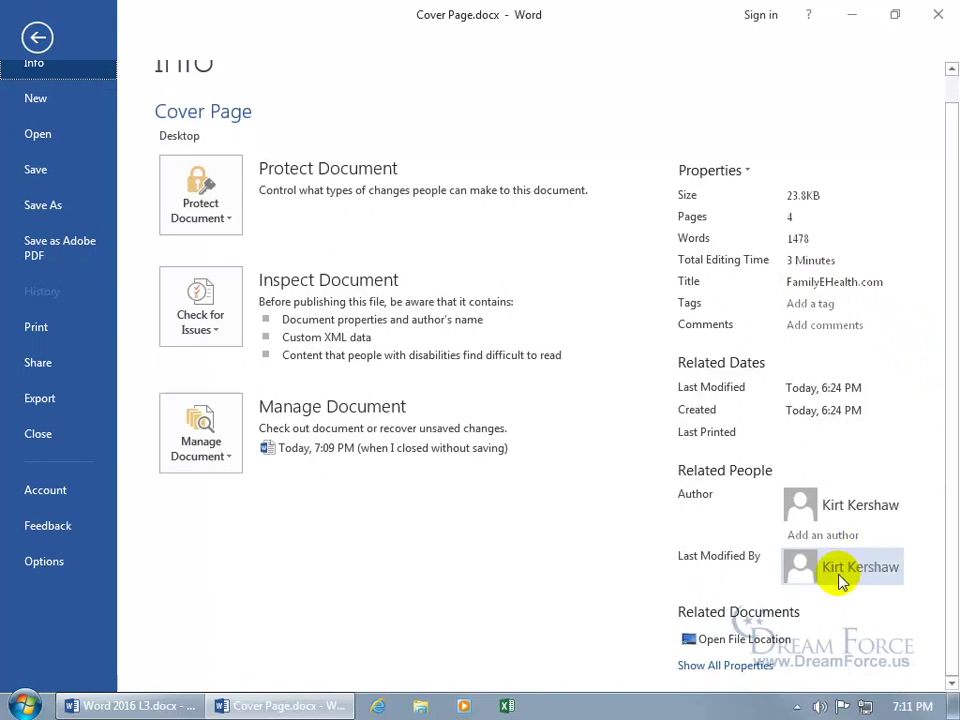
pyautogui.click(745, 666)
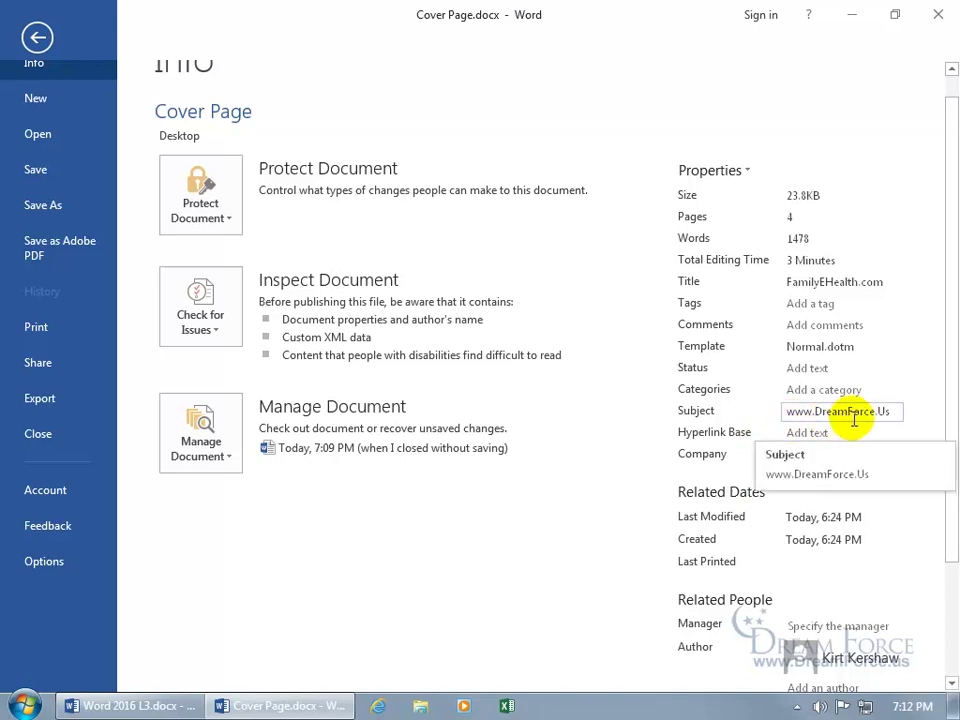
pyautogui.click(890, 411)
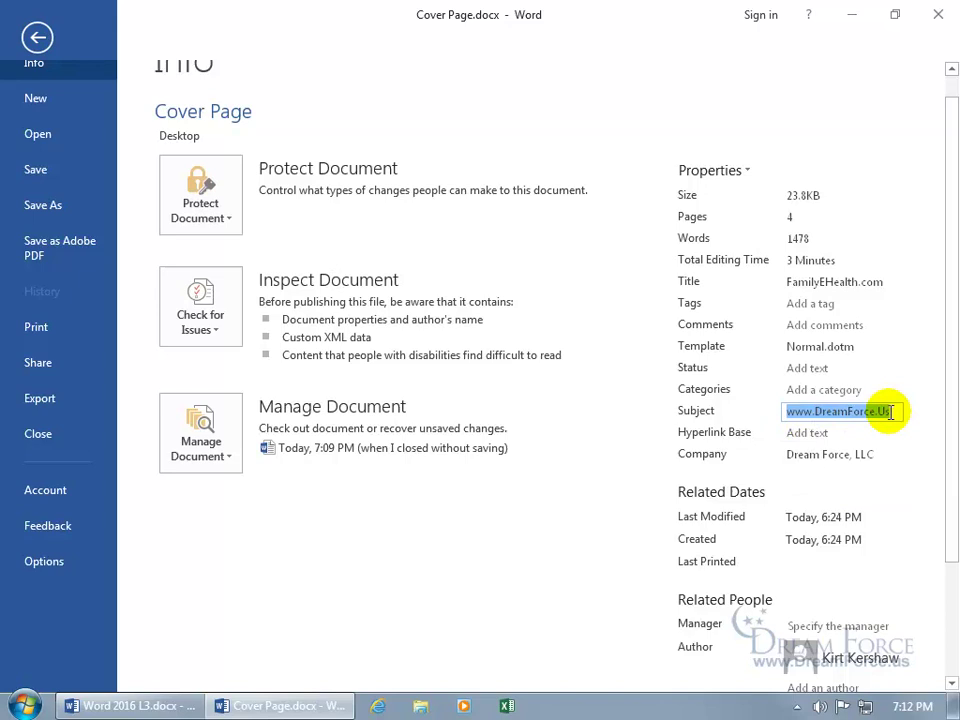
pyautogui.write('Freedom 101')
pyautogui.click(852, 283)
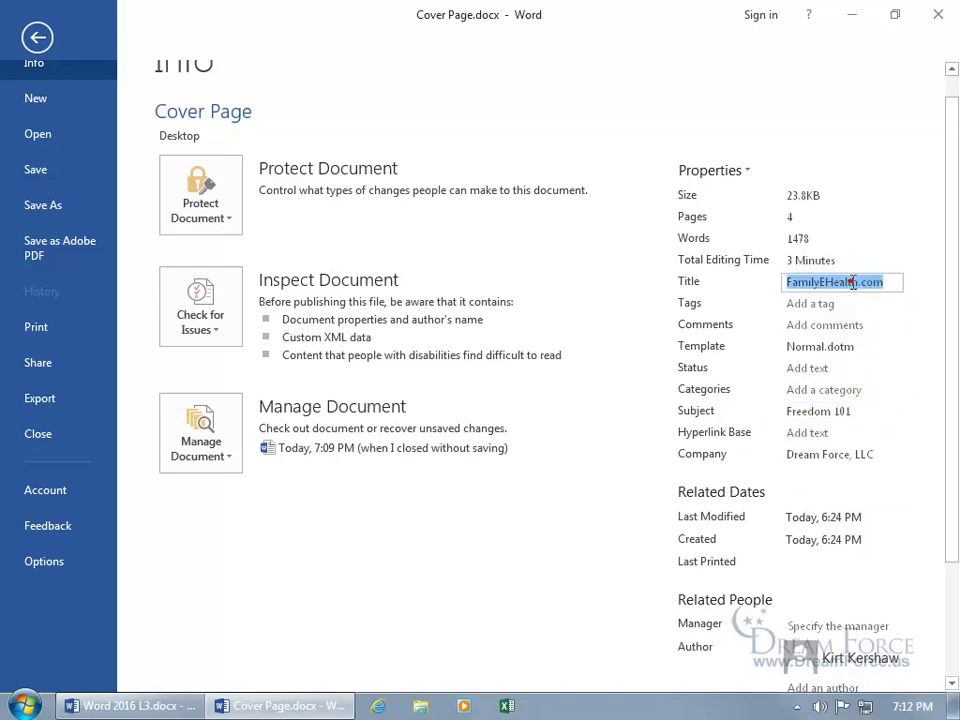
pyautogui.write('The Spirit of Freedom')
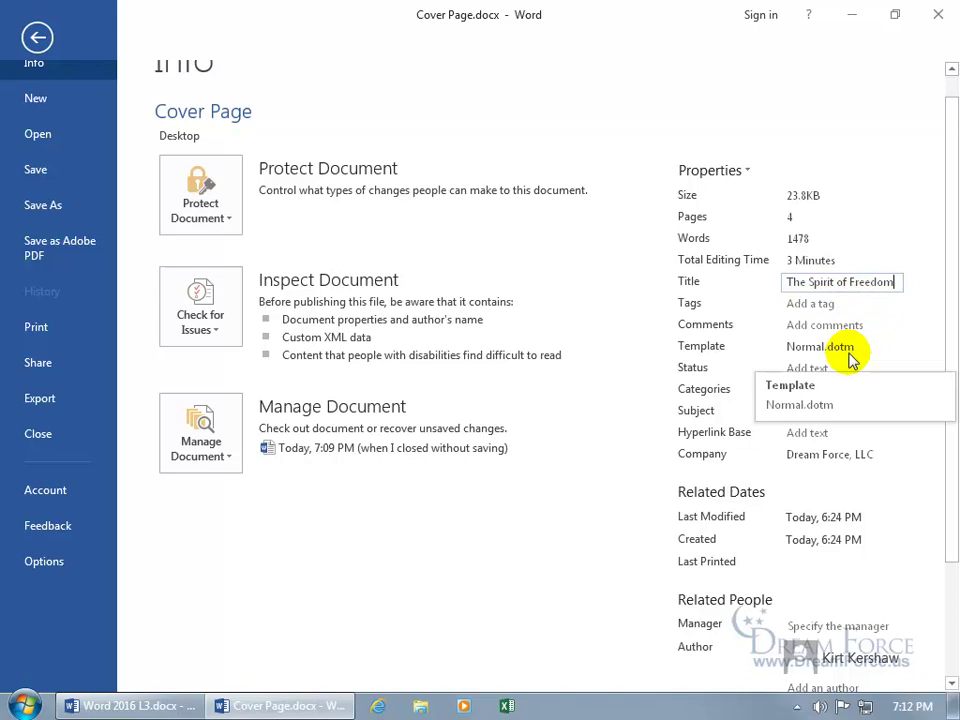
# Back on the cover page, fill the Course title field with 'Something'
pyautogui.click(37, 40)
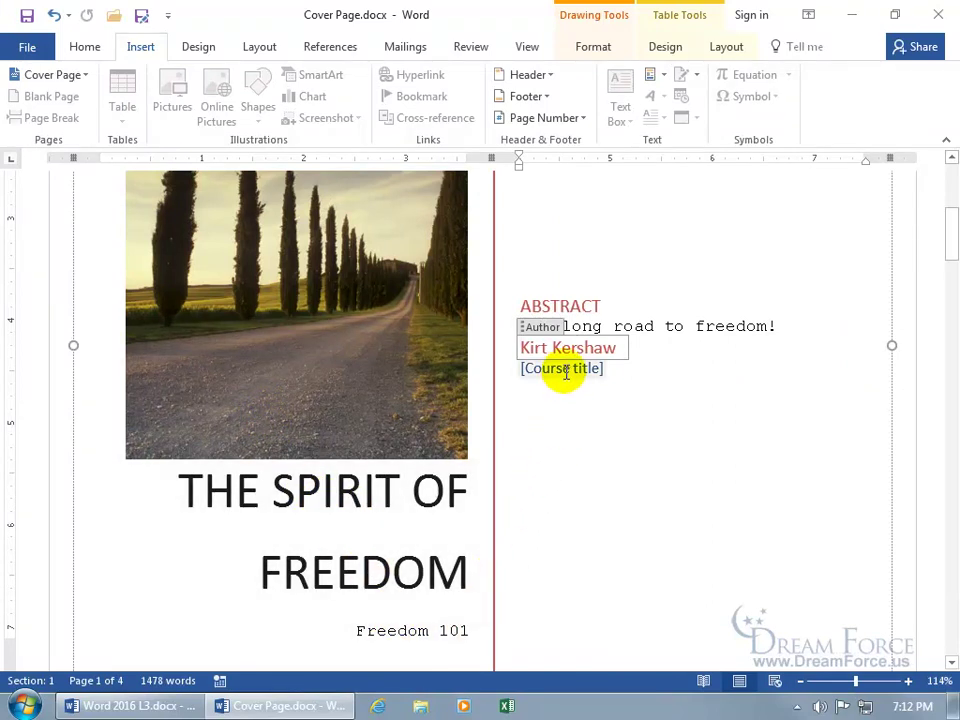
pyautogui.click(564, 370)
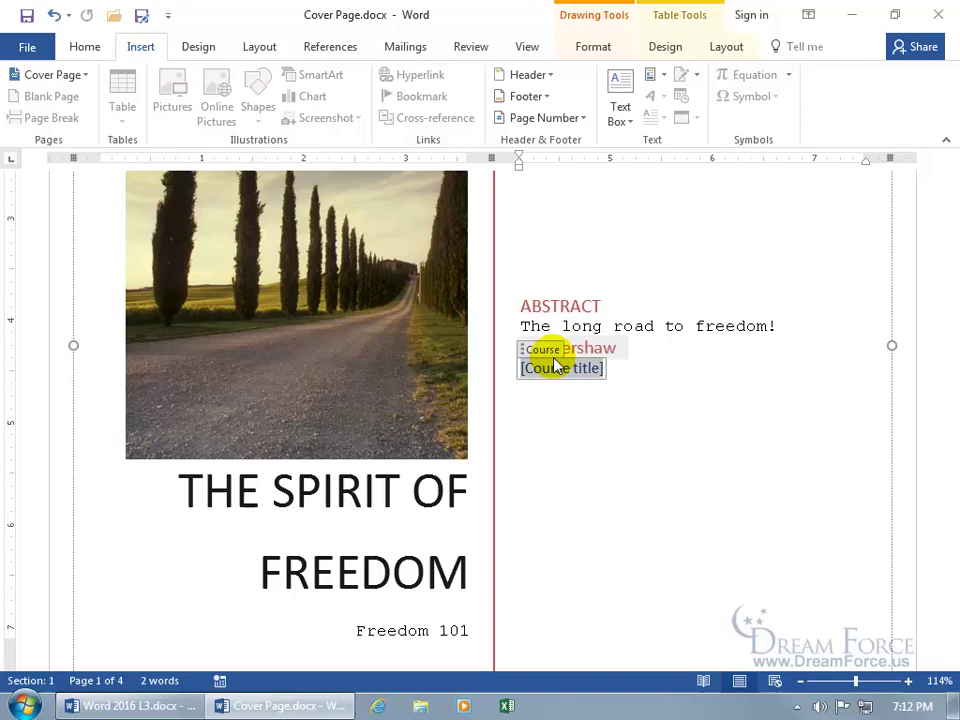
pyautogui.write('Something')
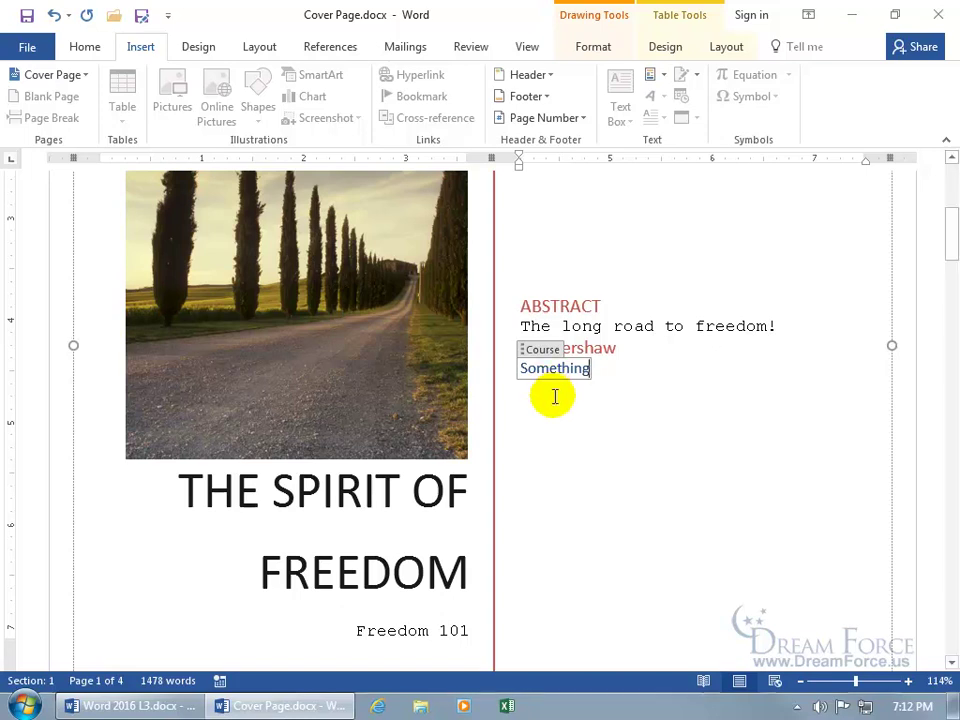
# In Advanced Properties, set Category to 'Constitution & Bill of Rights' and Keywords to 'Tyranny, Tyrant'
pyautogui.click(29, 47)
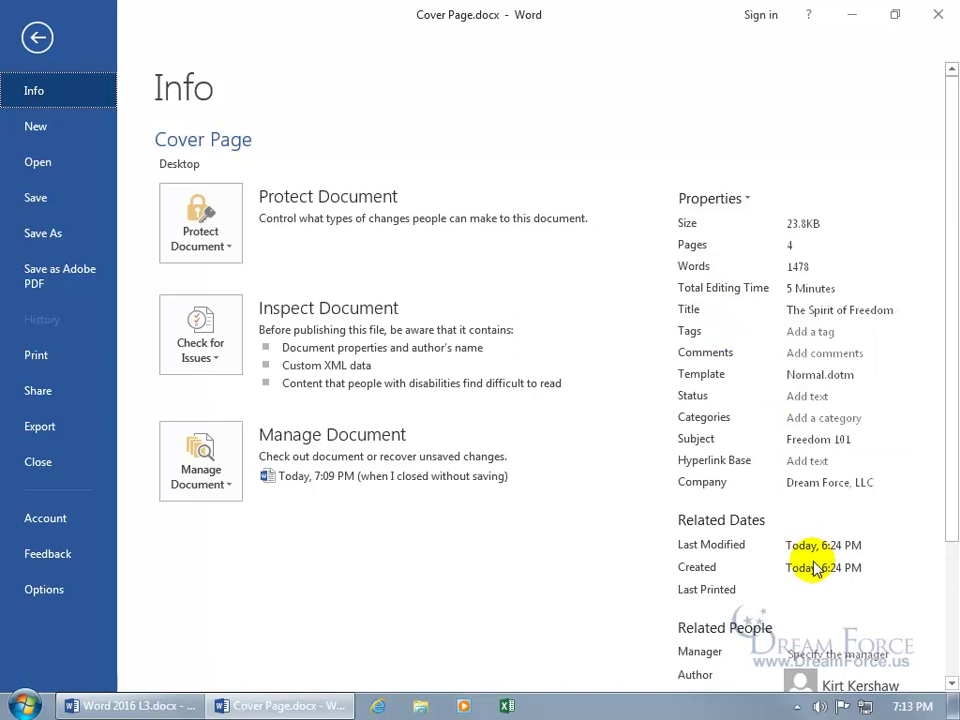
pyautogui.click(742, 199)
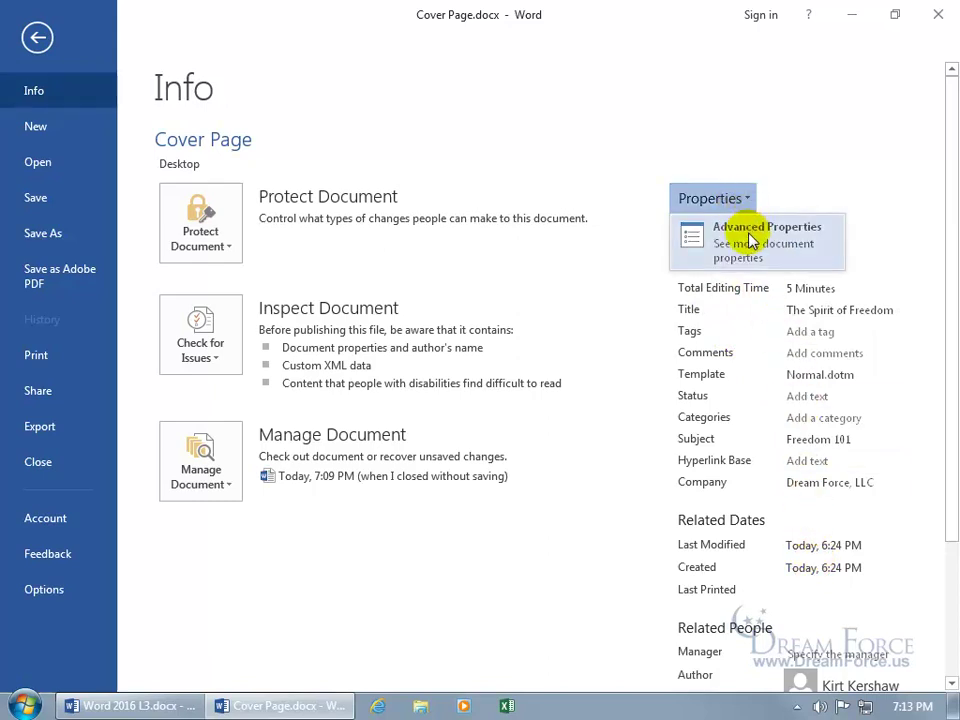
pyautogui.click(753, 243)
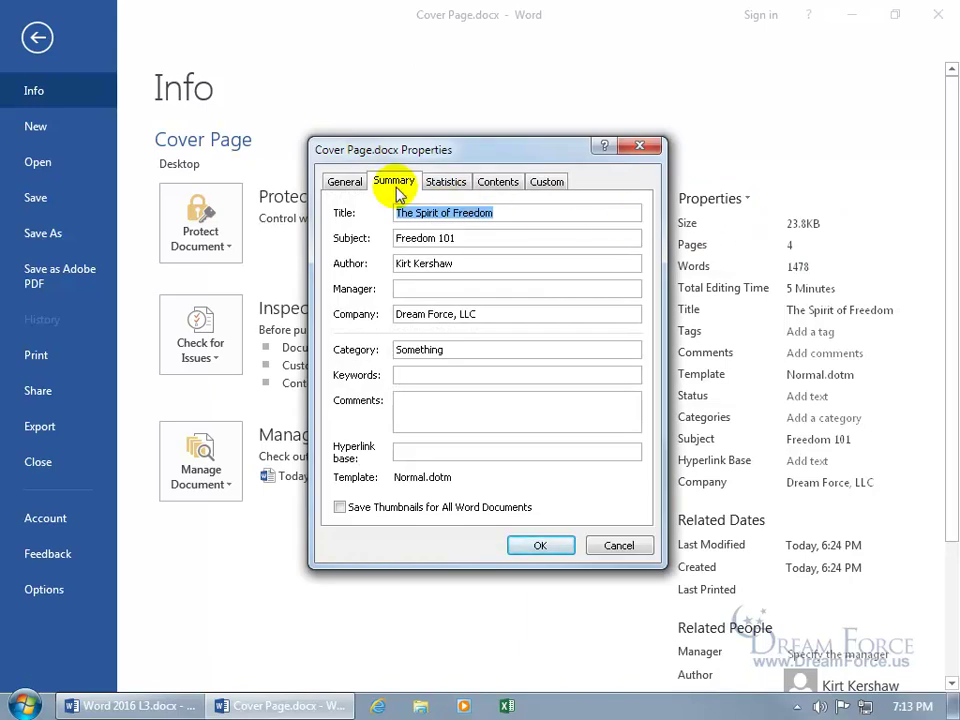
pyautogui.click(433, 349)
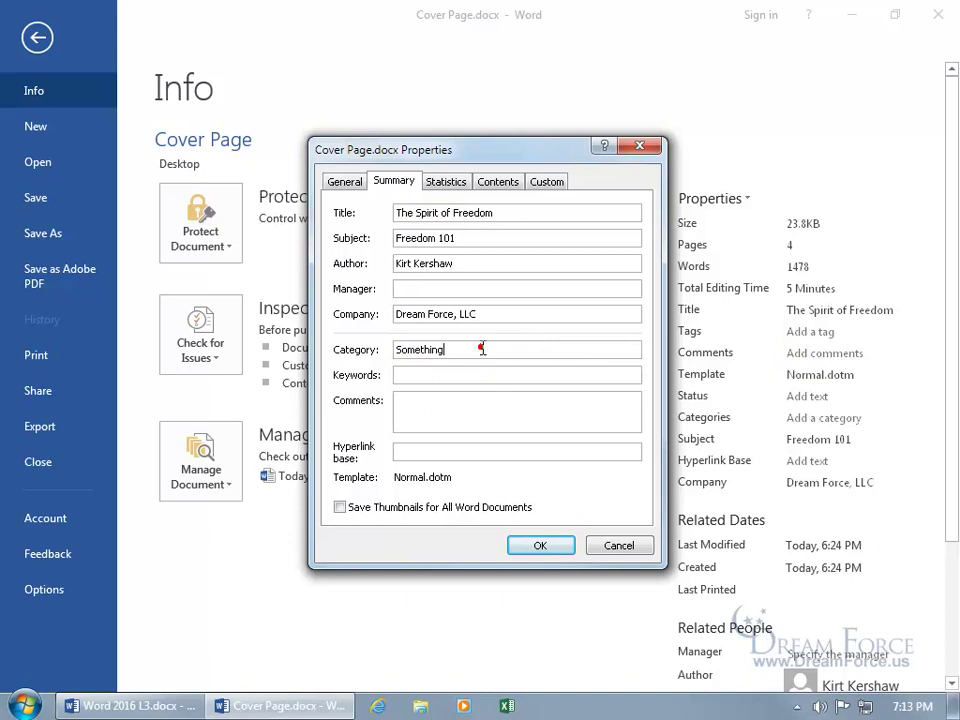
pyautogui.doubleClick(483, 348)
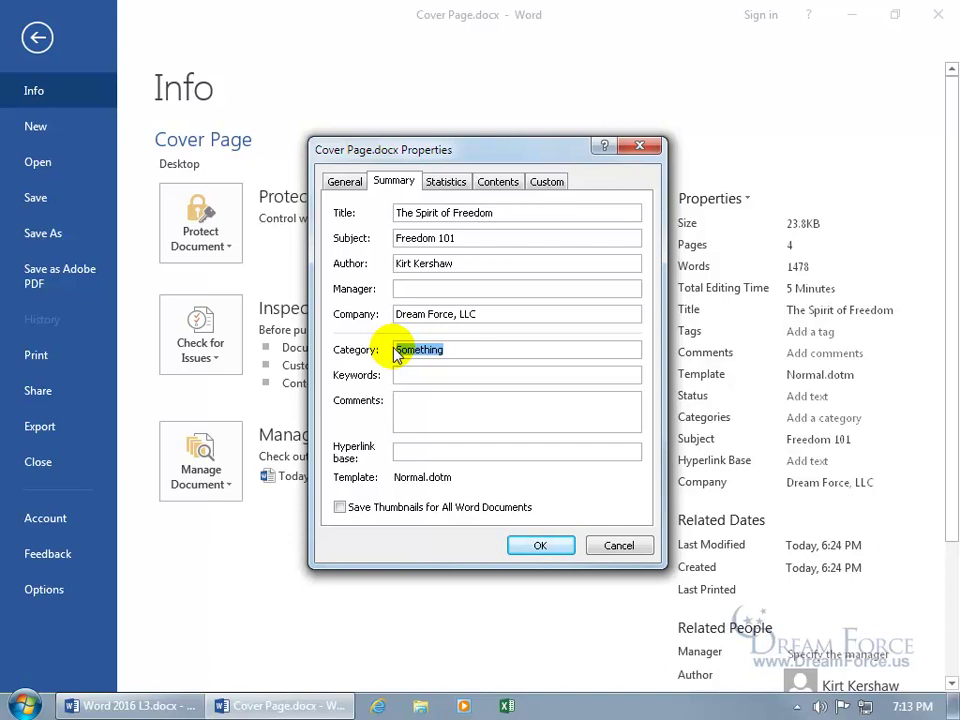
pyautogui.write('Constitution & Bill of Rights')
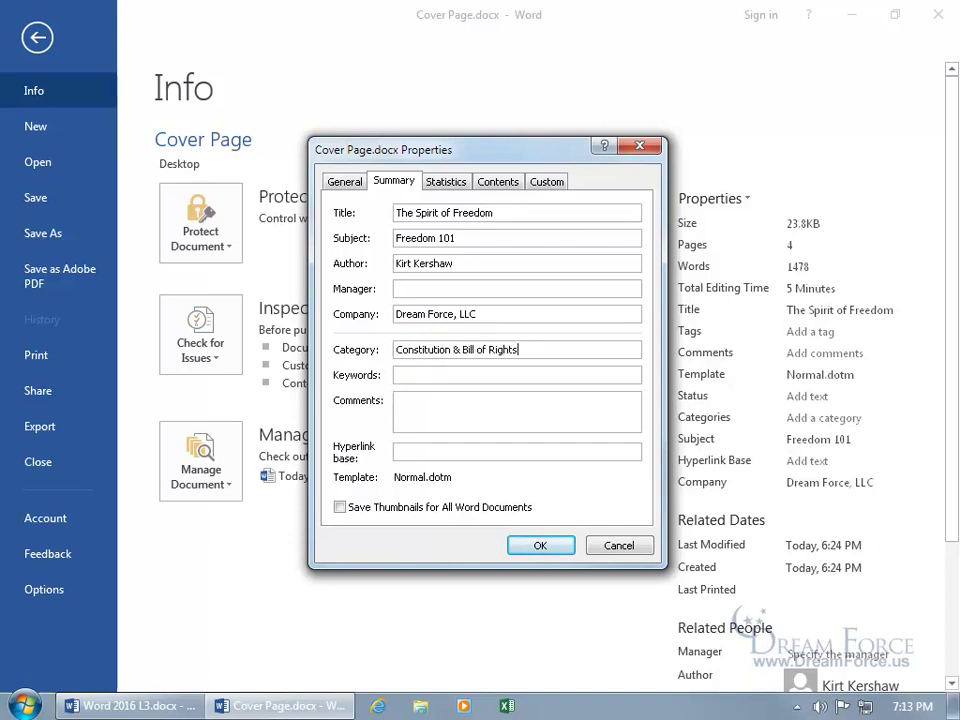
pyautogui.click(408, 374)
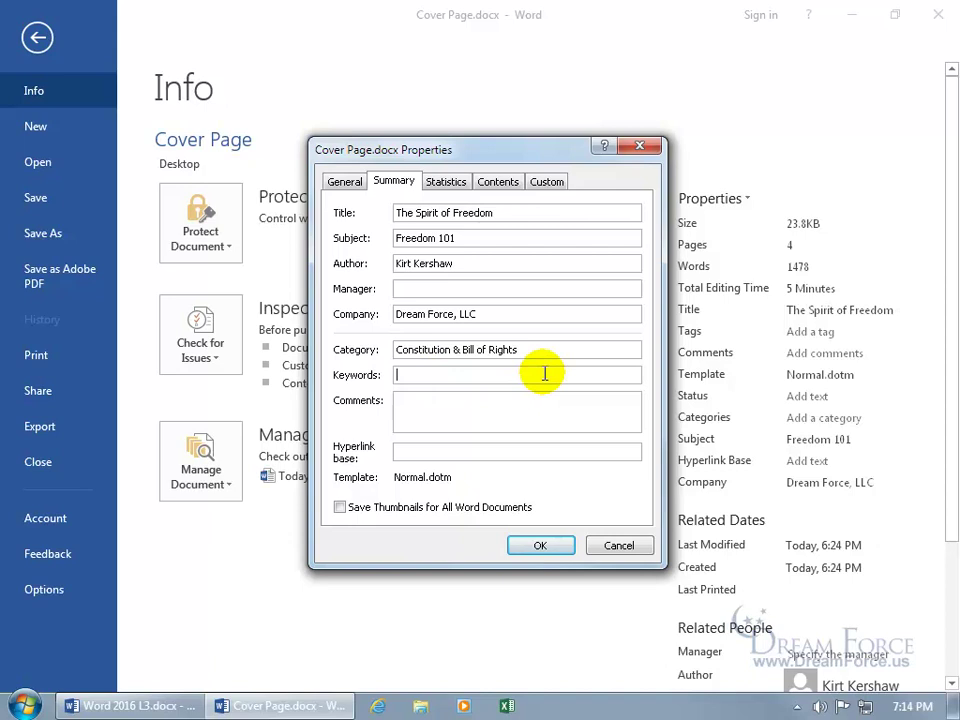
pyautogui.write('Ty')
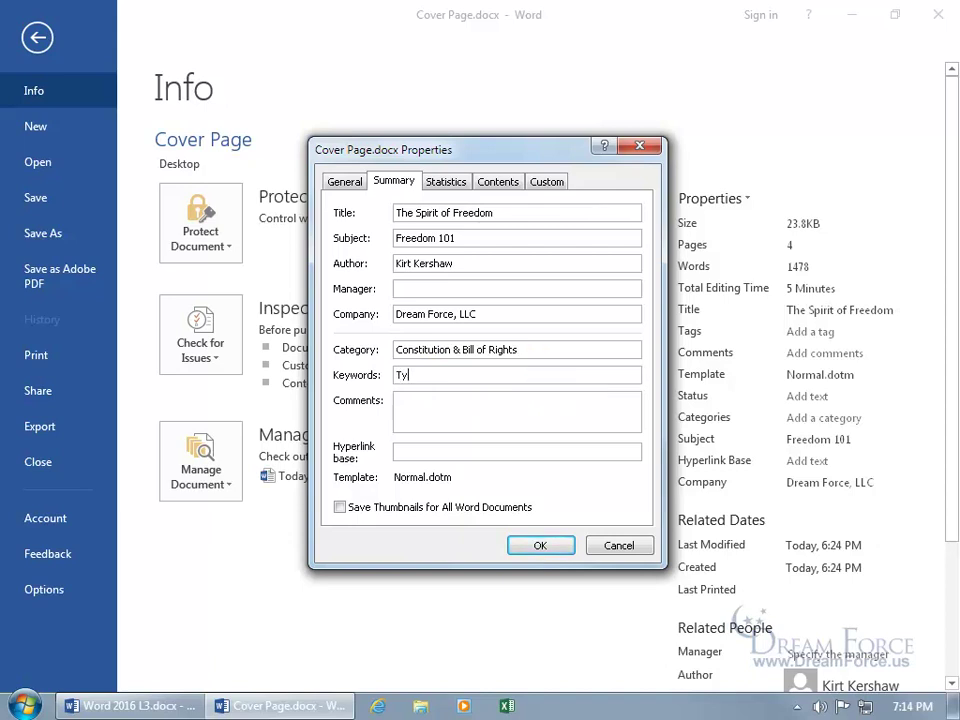
pyautogui.write('ranny, Tyrant')
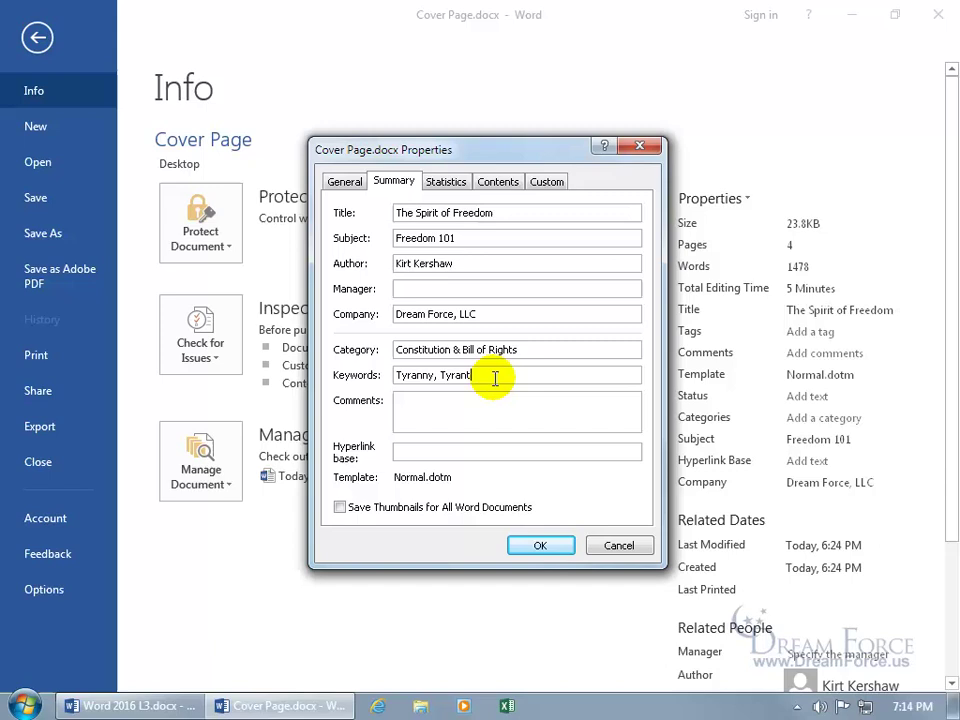
pyautogui.click(538, 547)
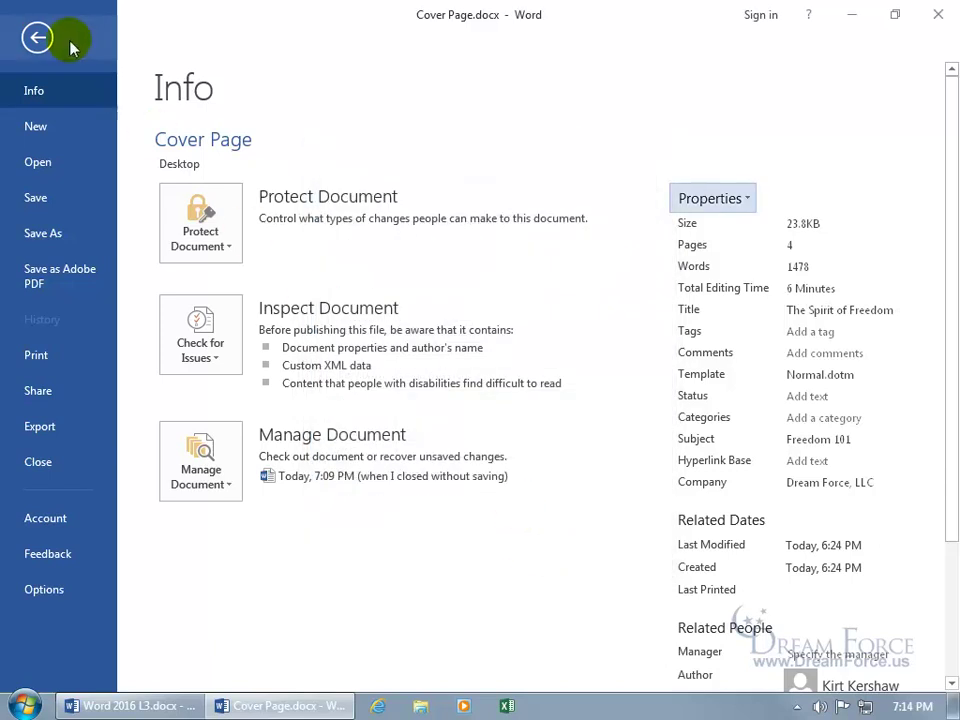
# Return to the cover and replace the ABSTRACT heading with FREEDOM
pyautogui.click(30, 37)
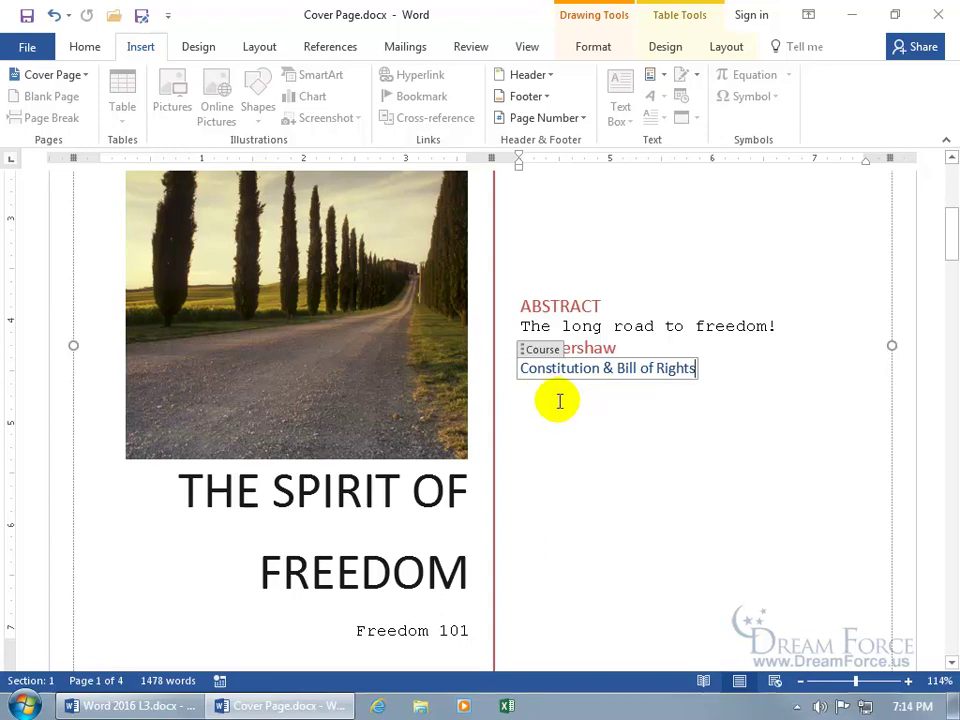
pyautogui.click(484, 403)
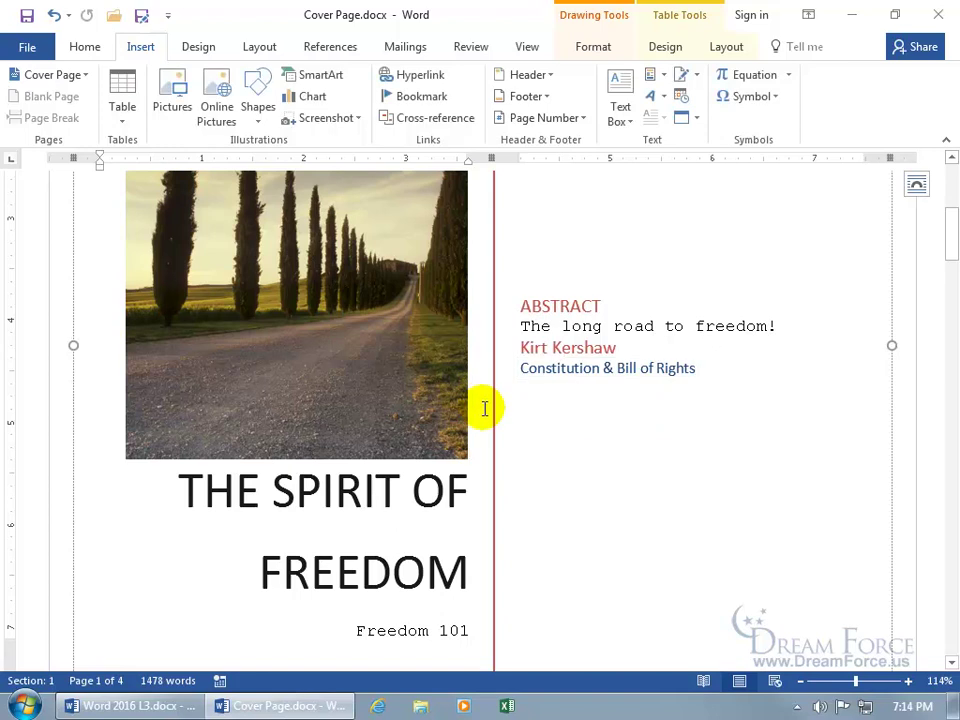
pyautogui.click(542, 305)
pyautogui.doubleClick(542, 306)
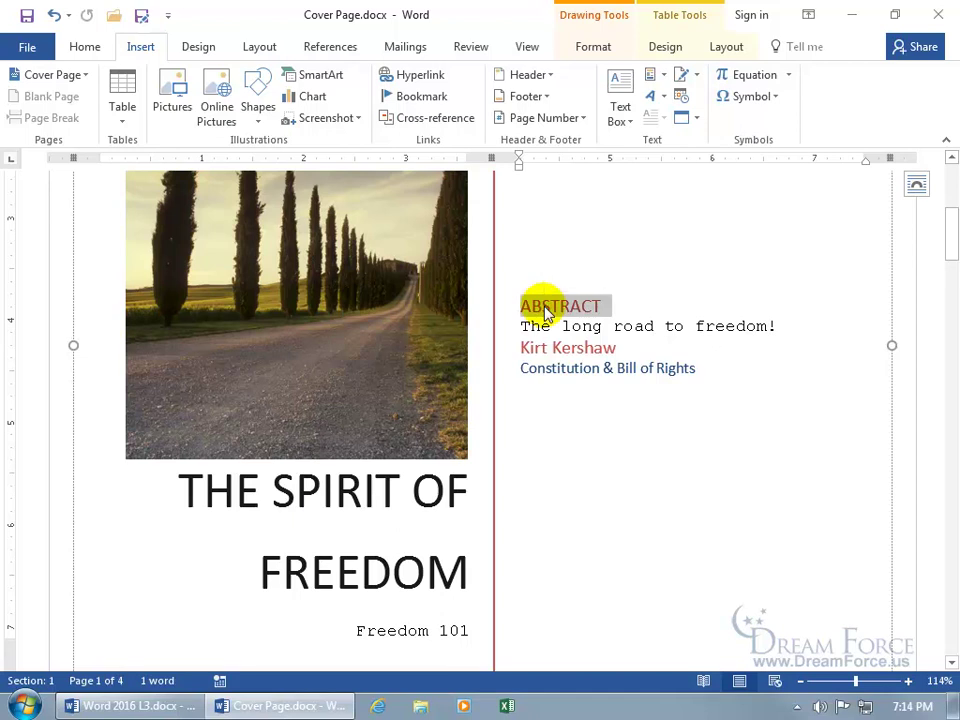
pyautogui.write('FREEDOM')
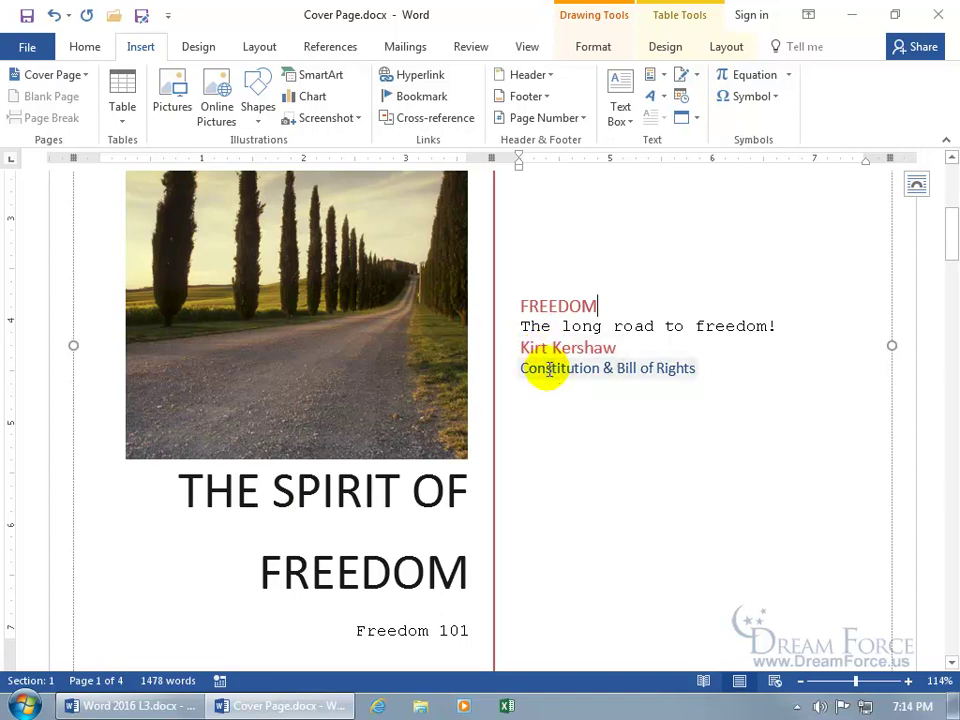
# Remove the content control from the 'Constitution & Bill of Rights' line, leaving plain text
pyautogui.rightClick(548, 370)
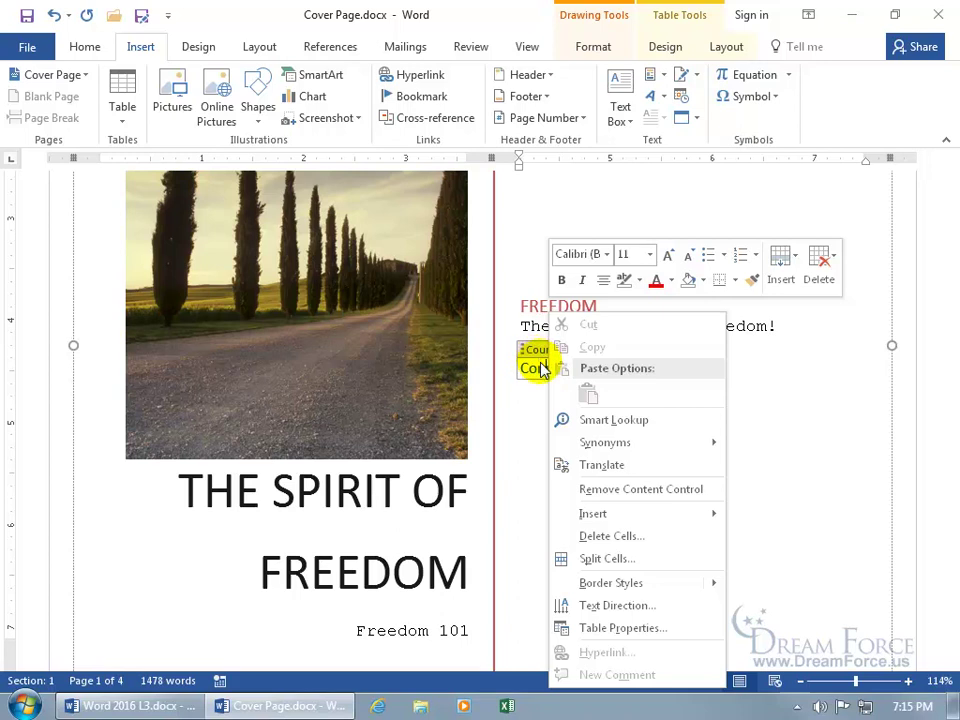
pyautogui.click(656, 490)
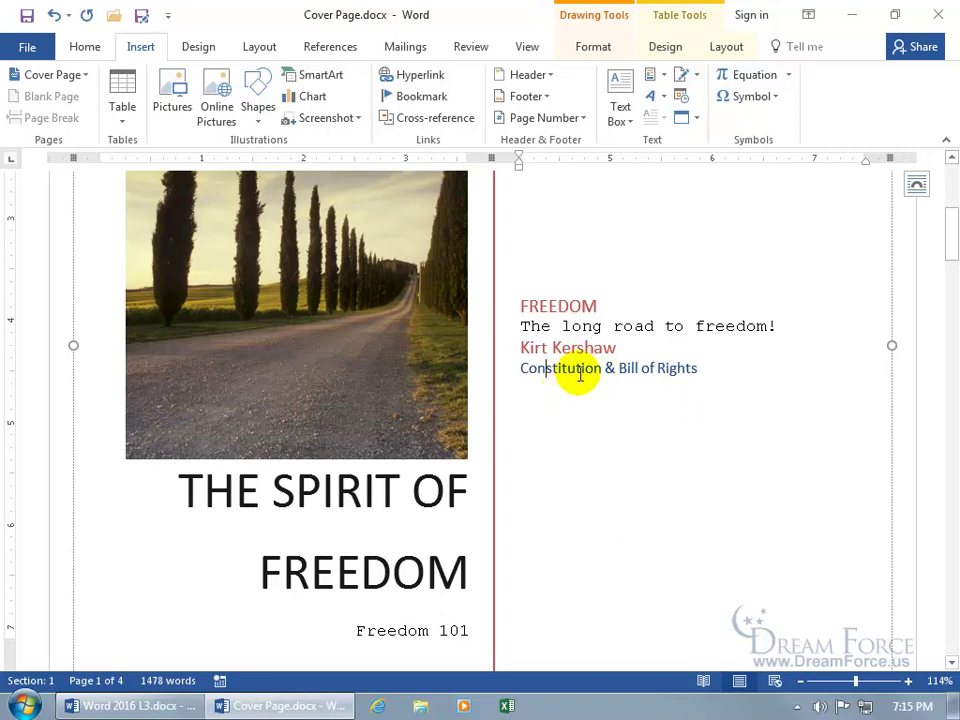
pyautogui.click(715, 367)
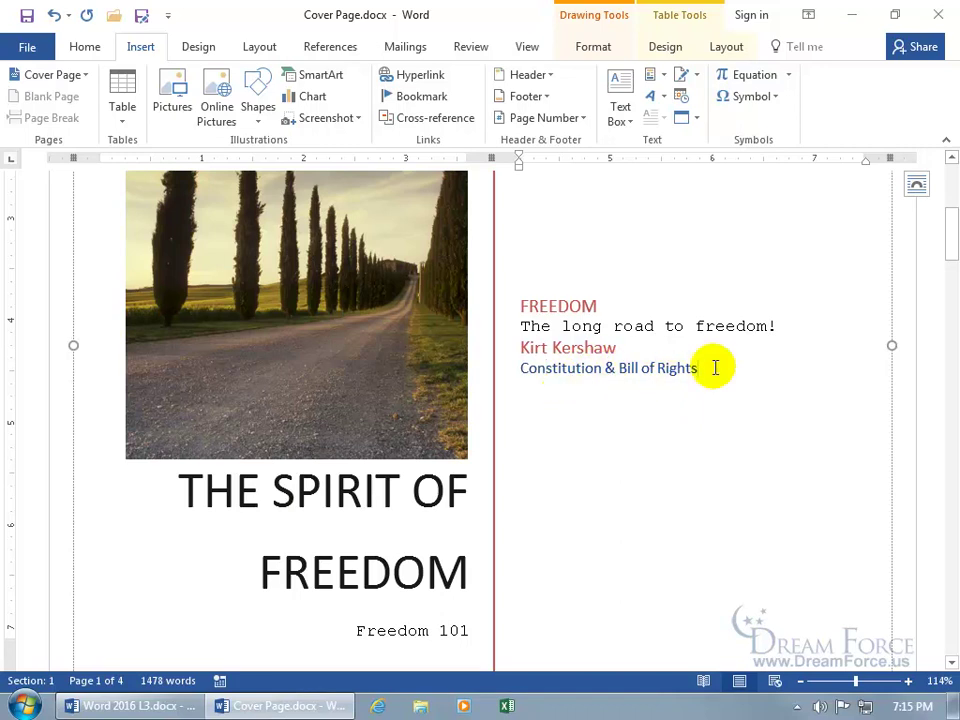
# Insert a Keywords property field below the course line via Quick Parts, then undo it
pyautogui.press('Return')
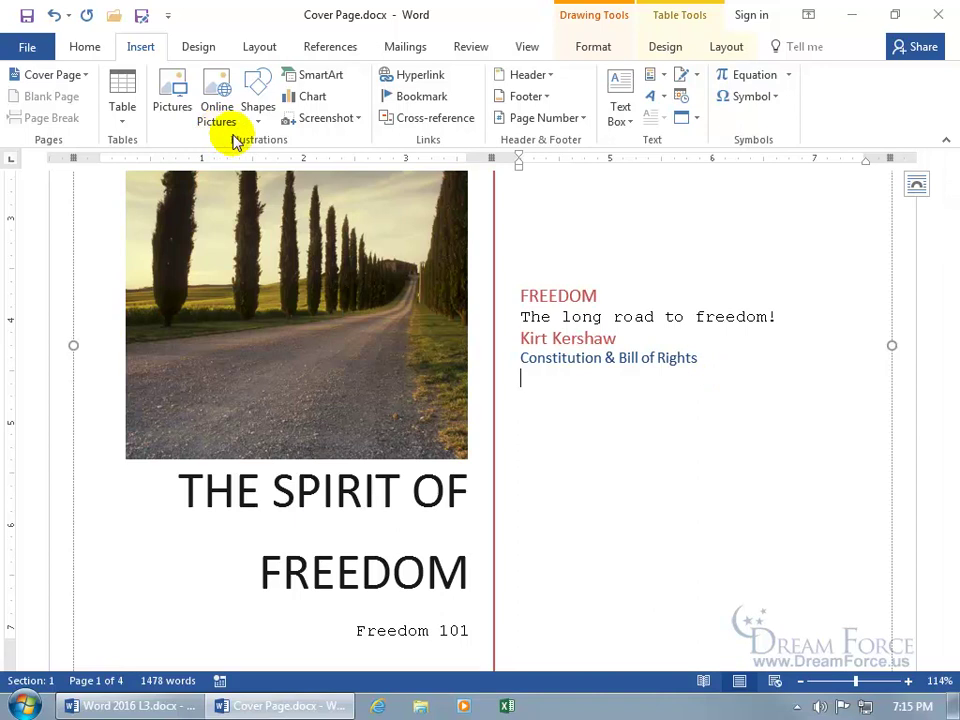
pyautogui.click(659, 76)
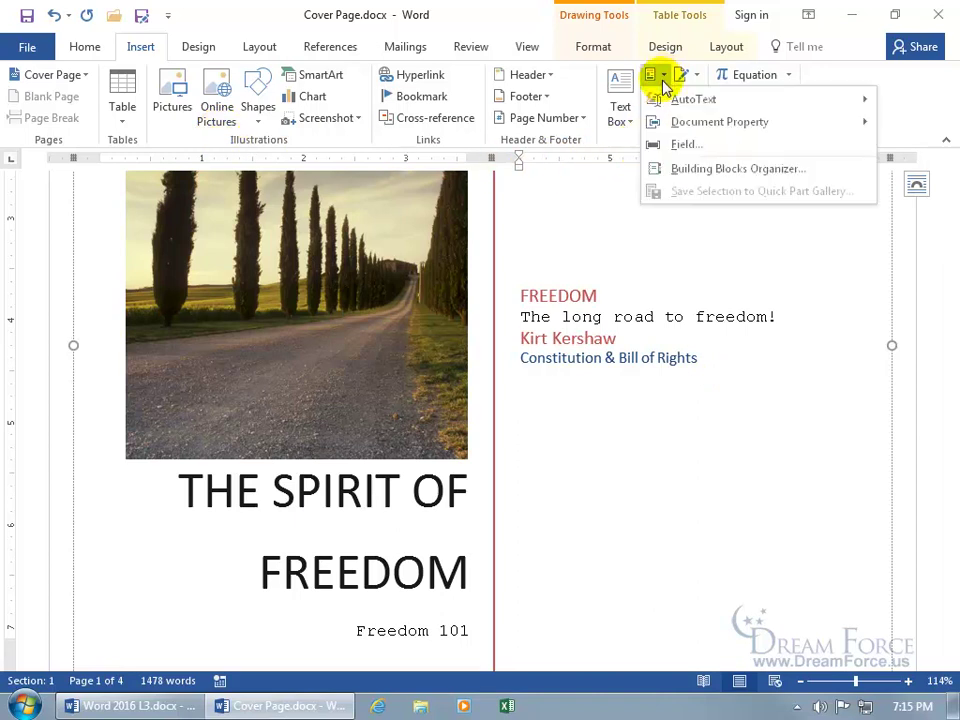
pyautogui.moveTo(670, 128)
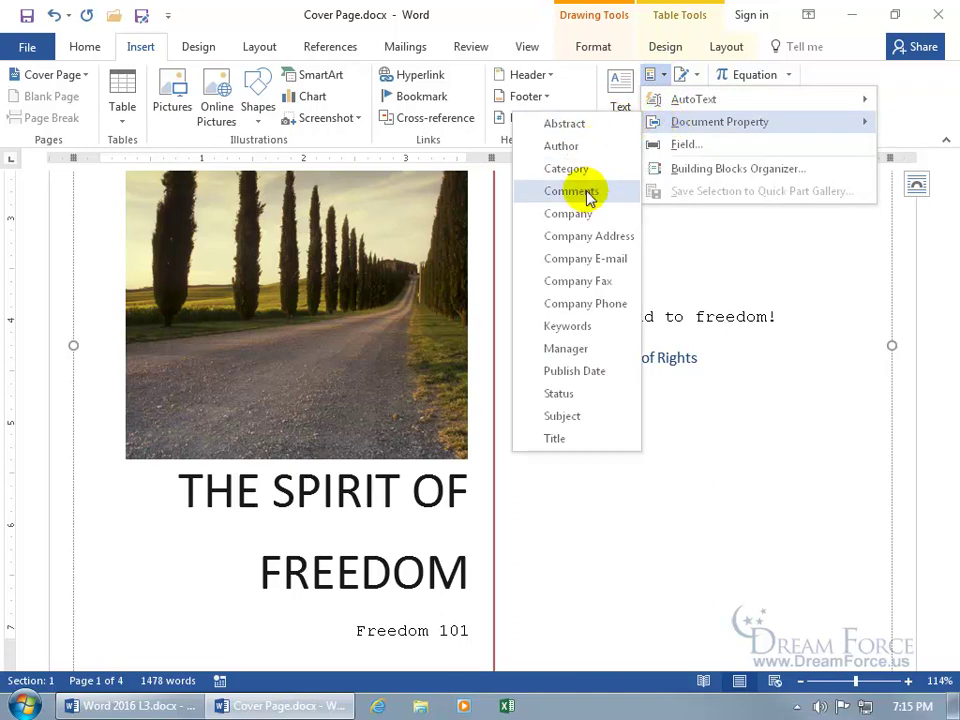
pyautogui.click(588, 334)
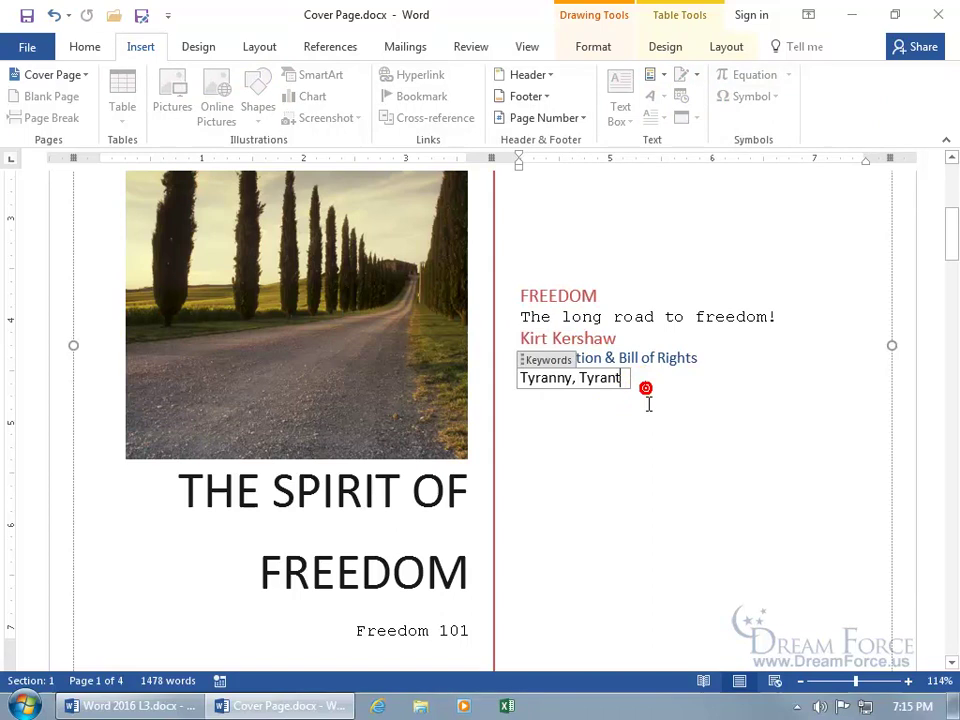
pyautogui.click(696, 420)
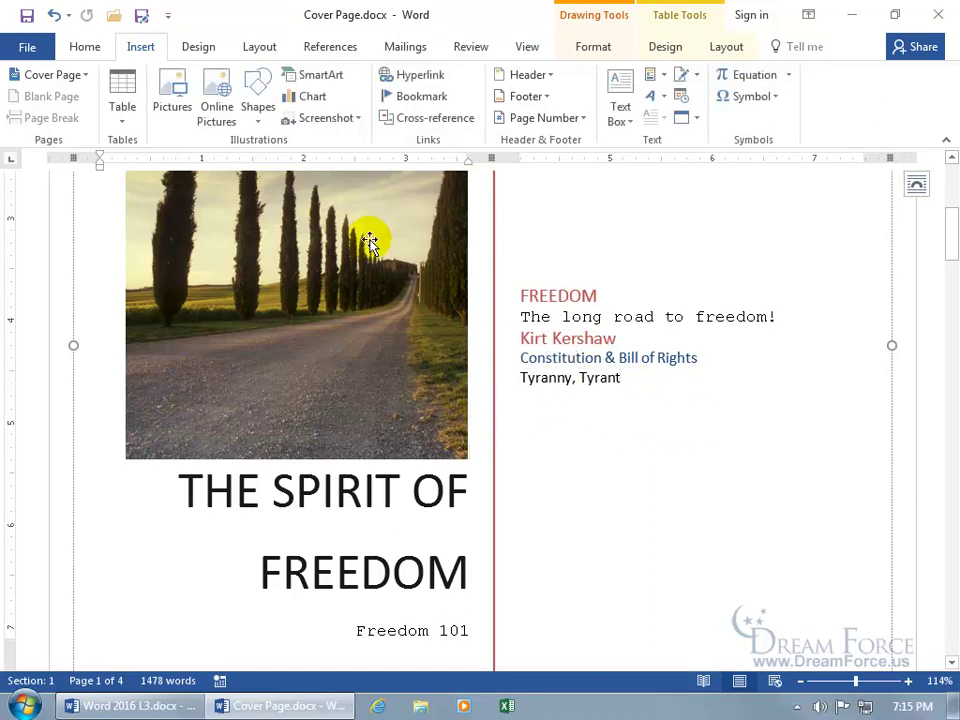
pyautogui.click(56, 16)
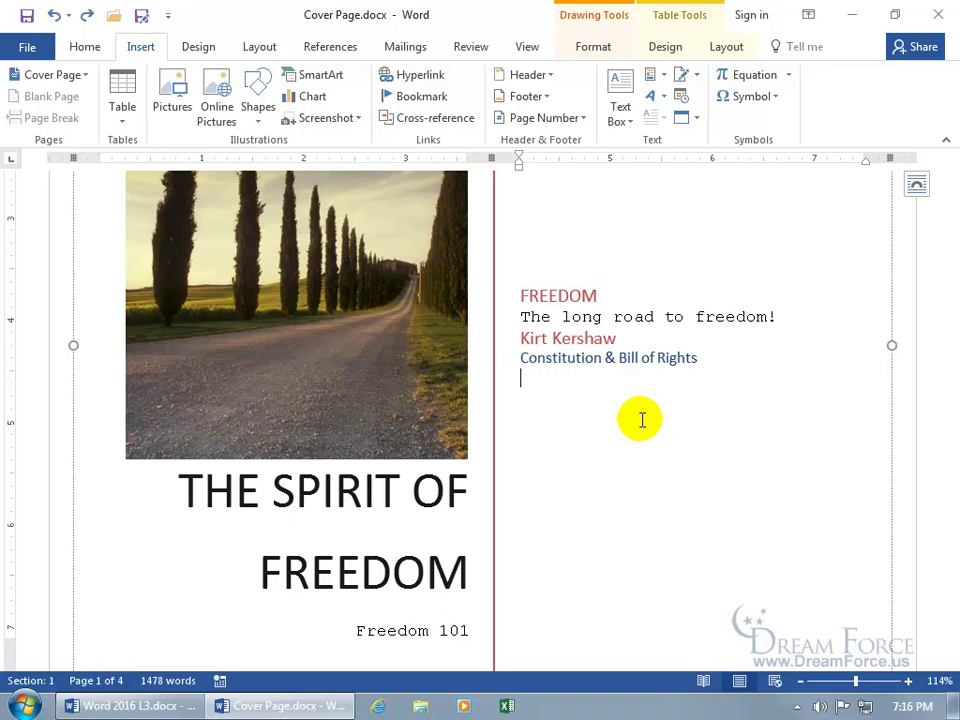
# Append 's' to the author name and shorten the cover title to 'THE SPIRIT OF...'
pyautogui.click(615, 340)
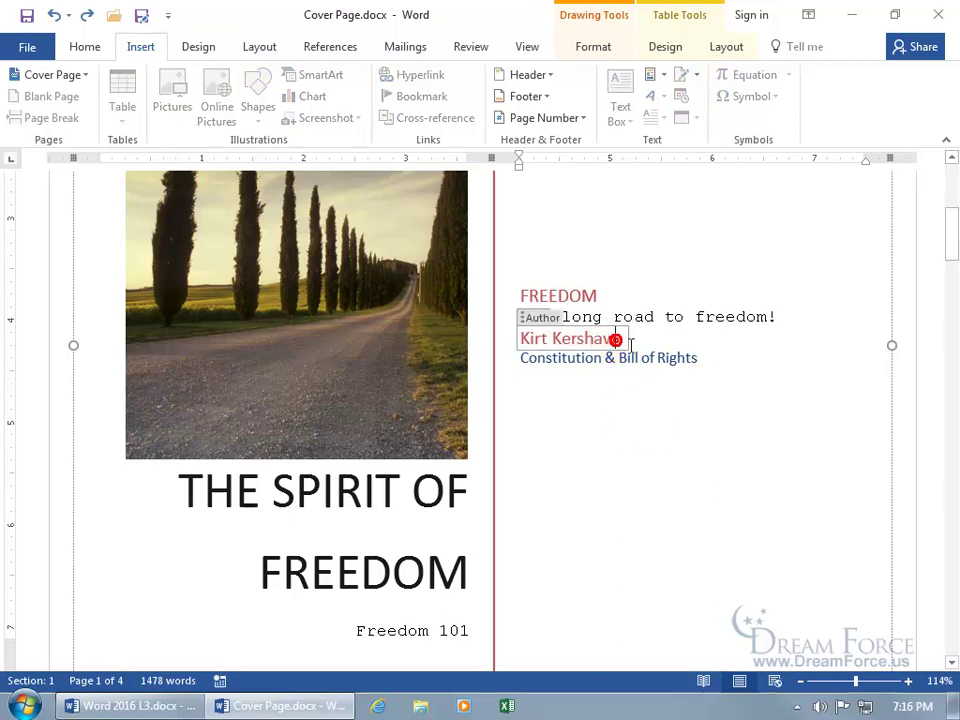
pyautogui.write('s')
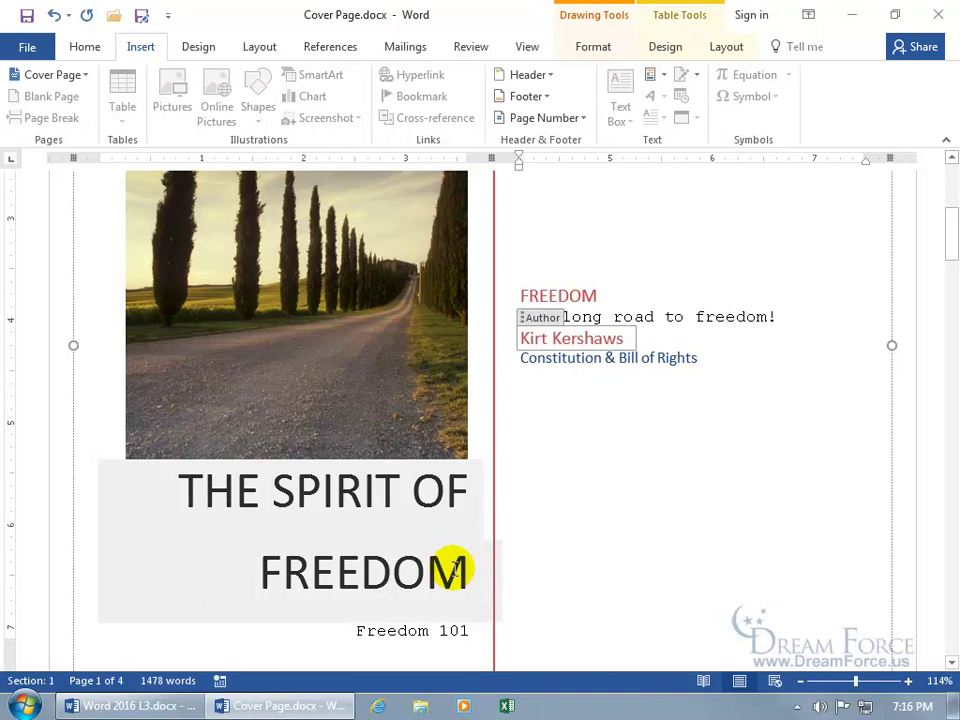
pyautogui.moveTo(466, 574); pyautogui.dragTo(398, 574)
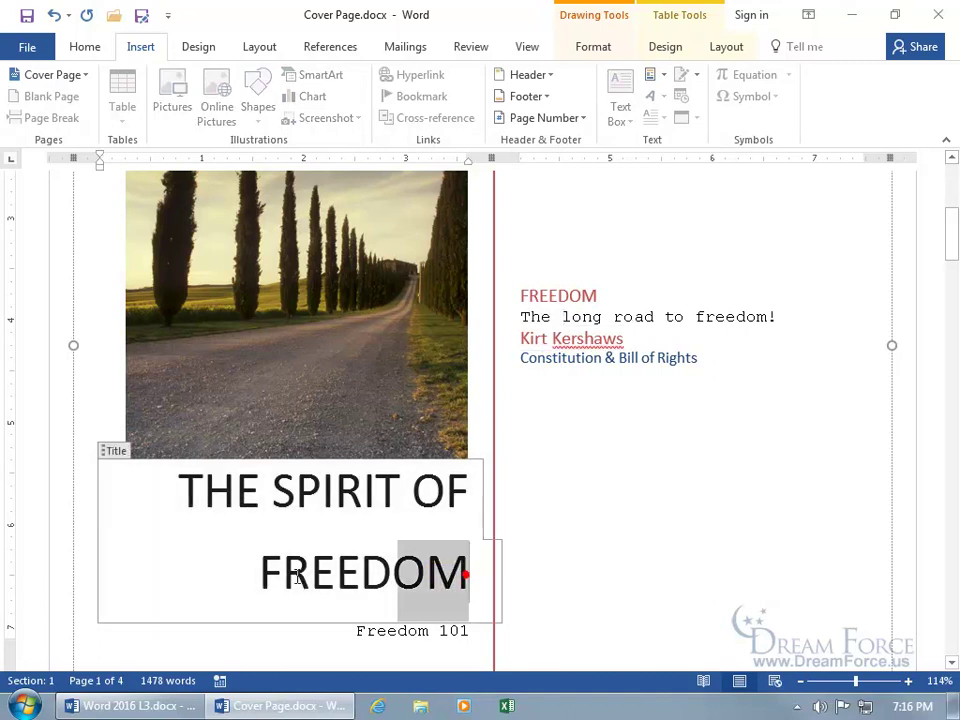
pyautogui.moveTo(297, 577); pyautogui.dragTo(242, 572)
pyautogui.press('Delete')
pyautogui.press('BackSpace')
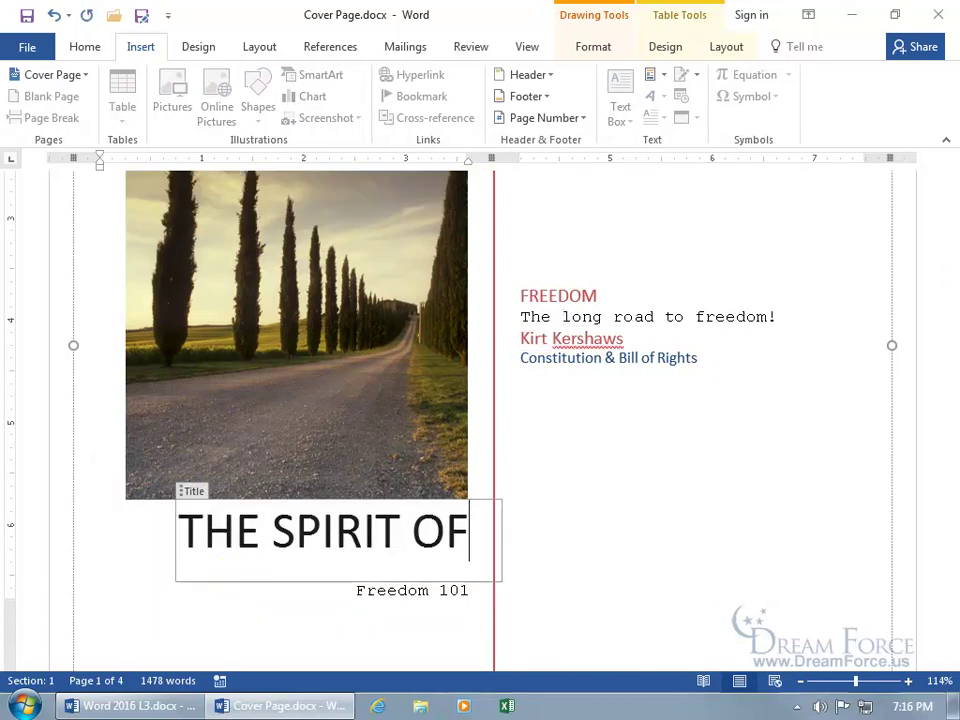
pyautogui.write('...')
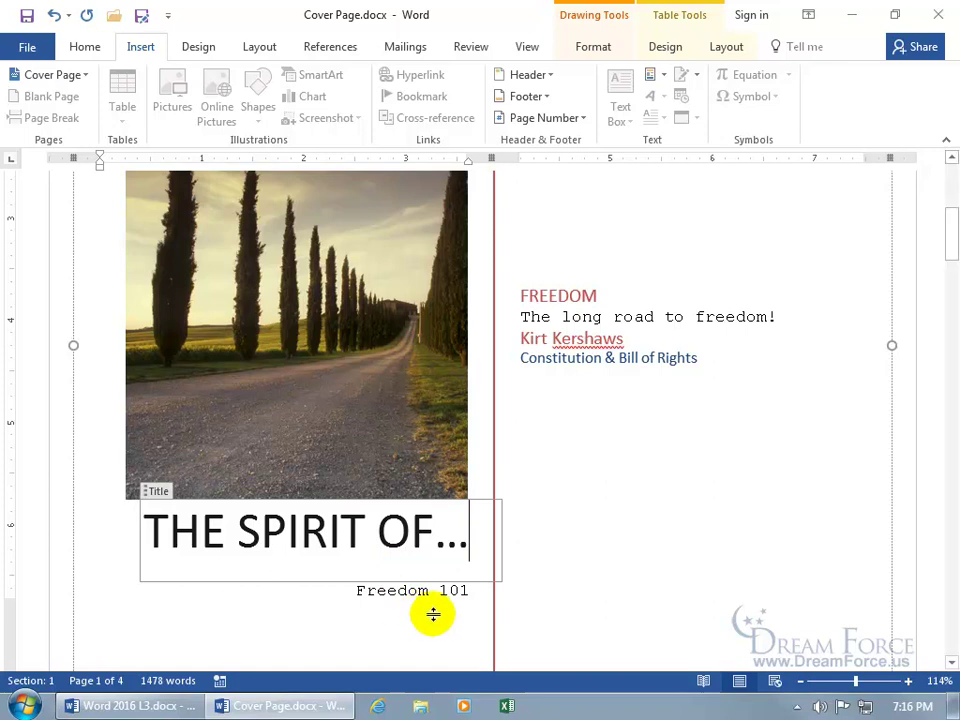
# Delete the trailing 's' from the Author field in Advanced Properties and return to the document
pyautogui.click(26, 50)
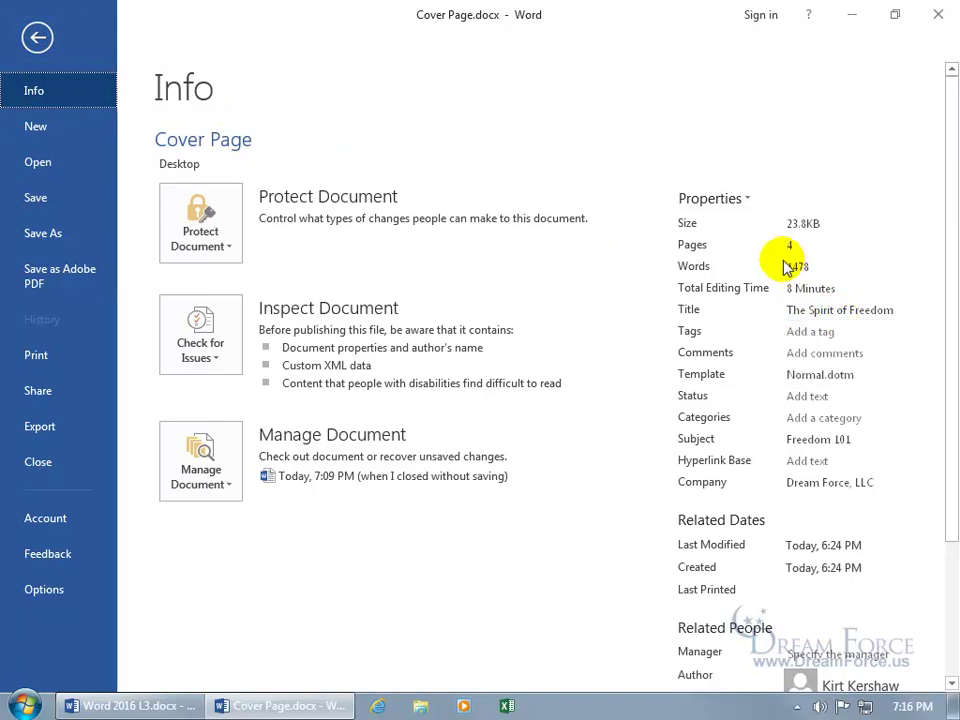
pyautogui.click(742, 200)
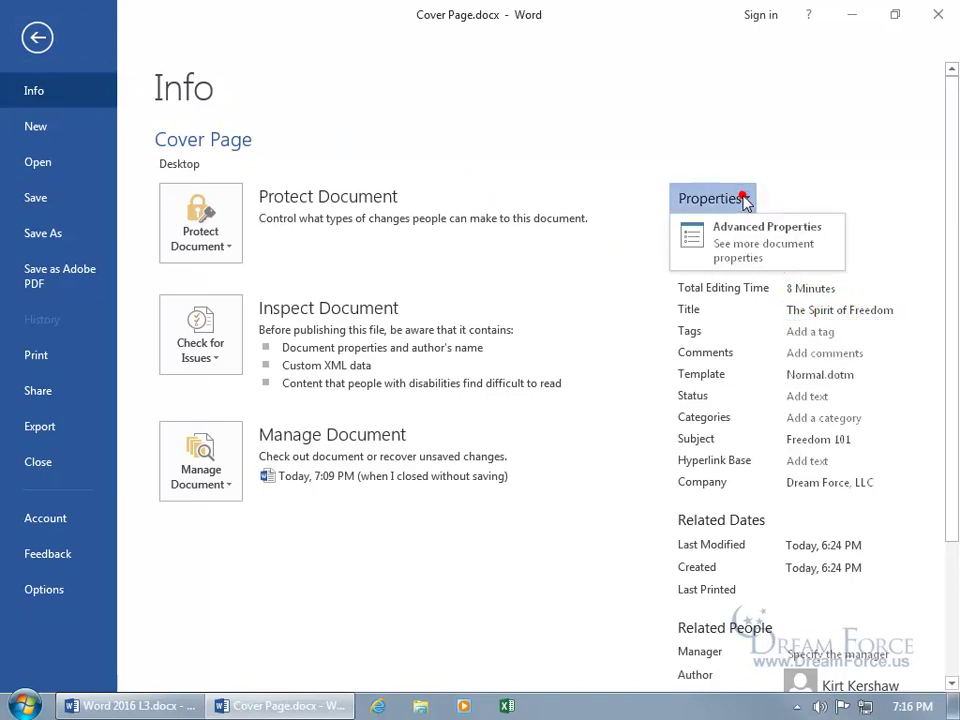
pyautogui.click(742, 250)
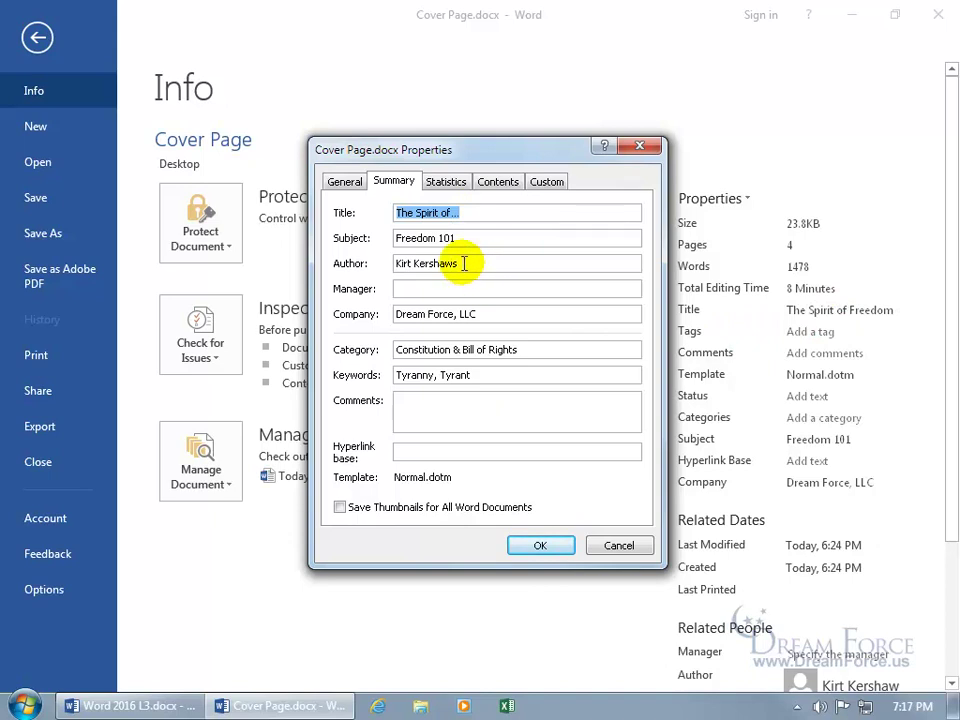
pyautogui.click(464, 263)
pyautogui.press('BackSpace')
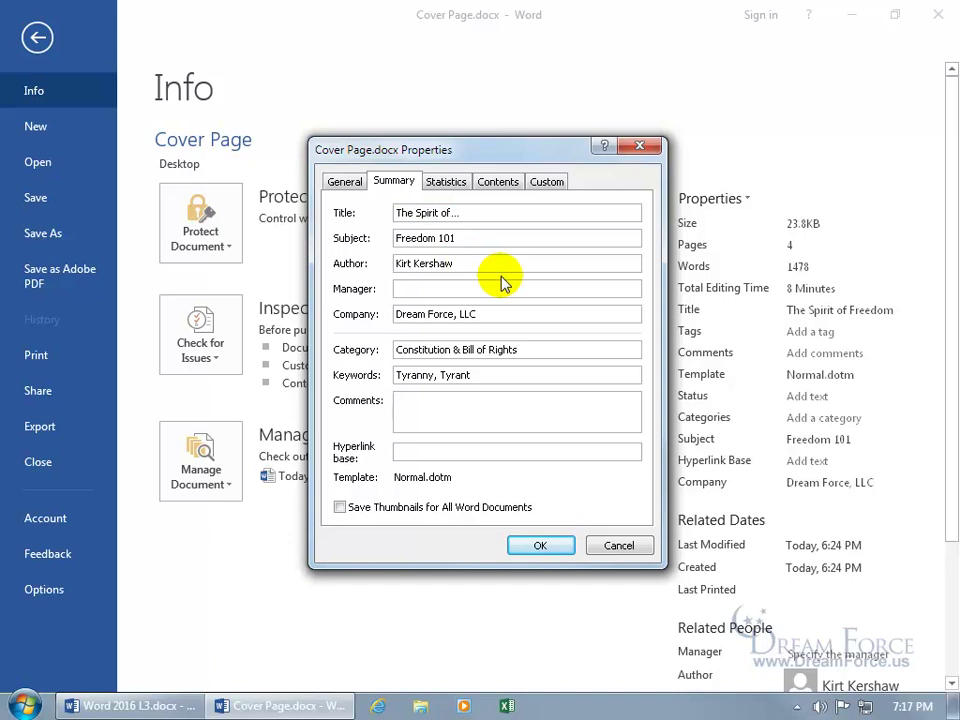
pyautogui.click(552, 549)
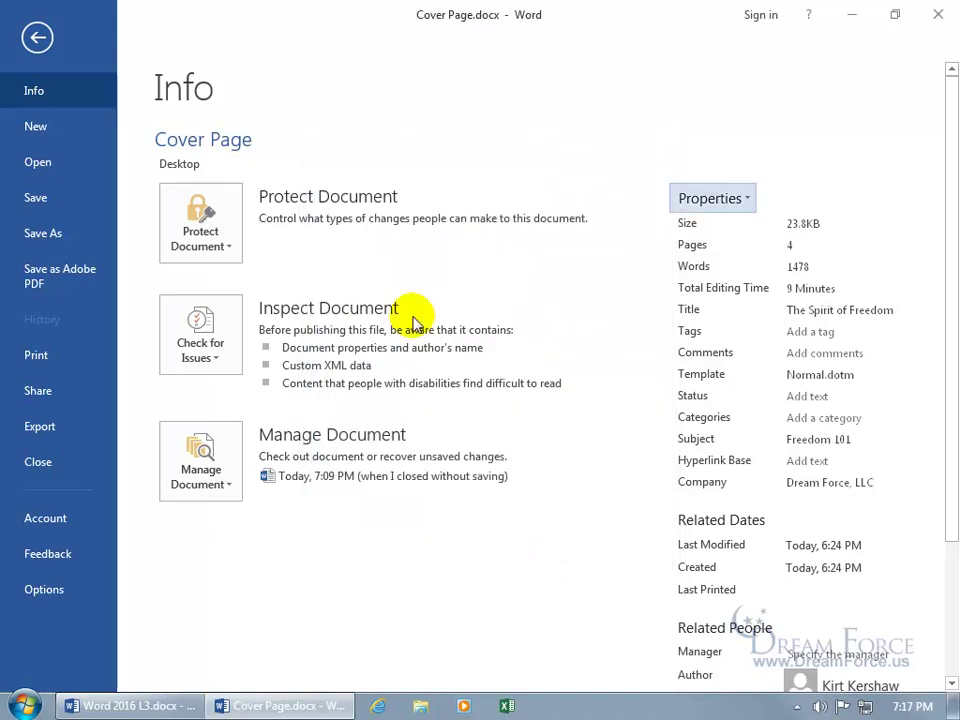
pyautogui.click(40, 46)
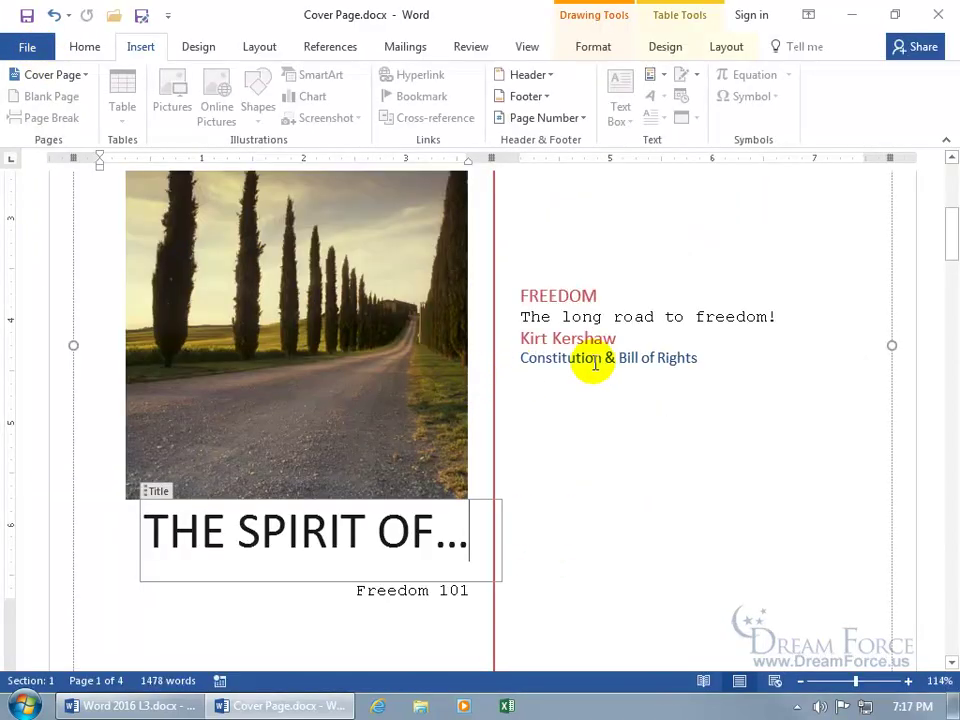